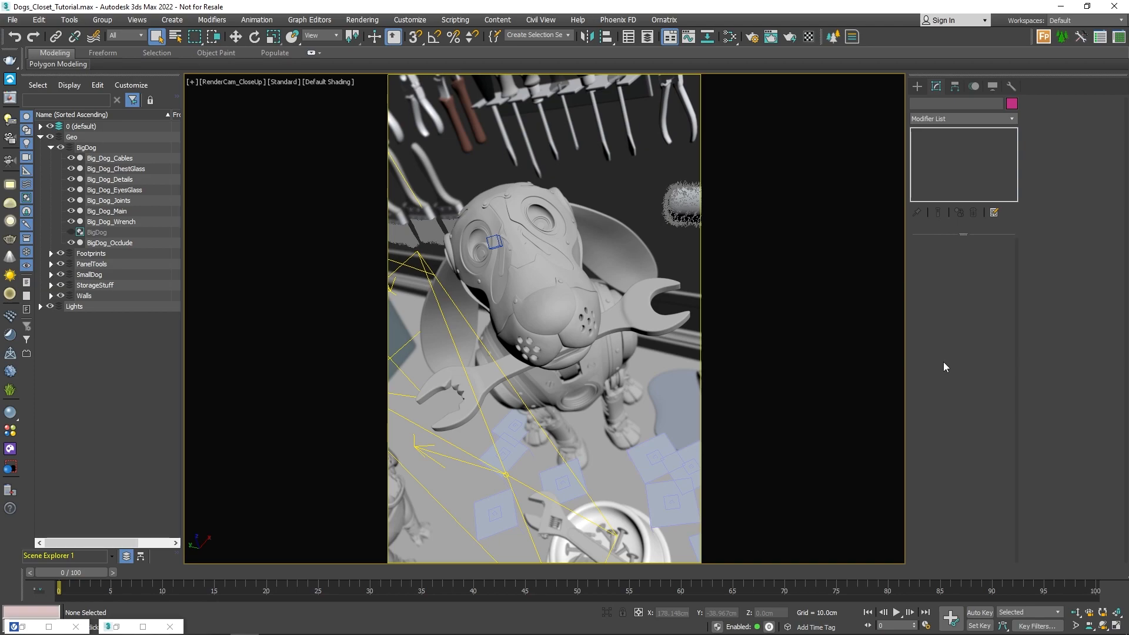
Read through the "Understanding metalness" article on the Chaos blog in the web browser
left_click(12, 100)
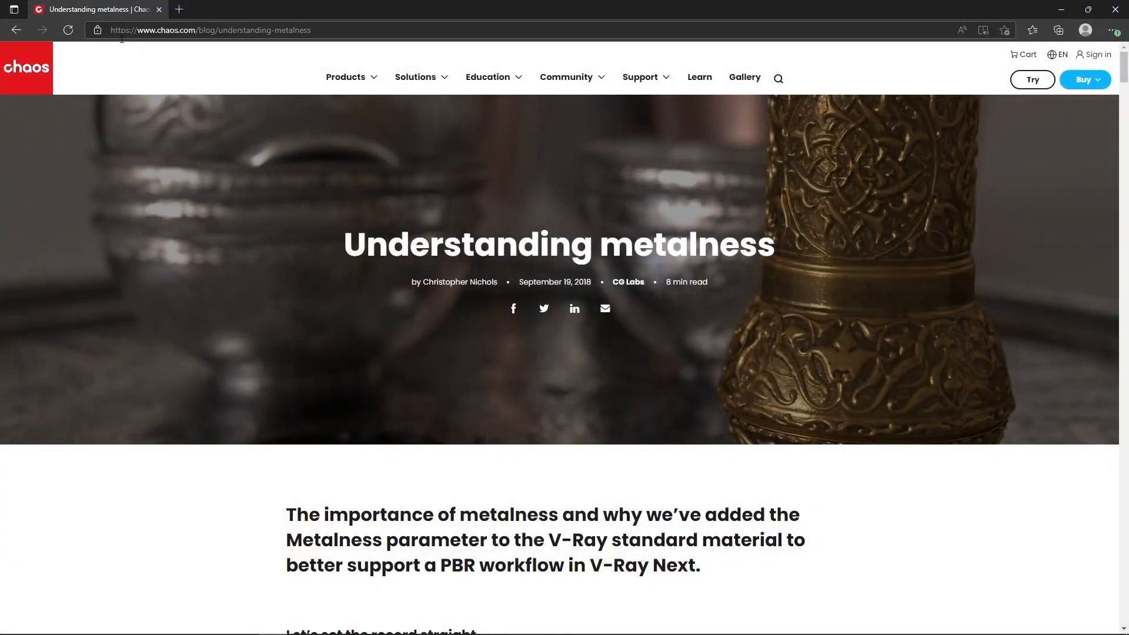
left_click_drag(1124, 70, 1125, 447)
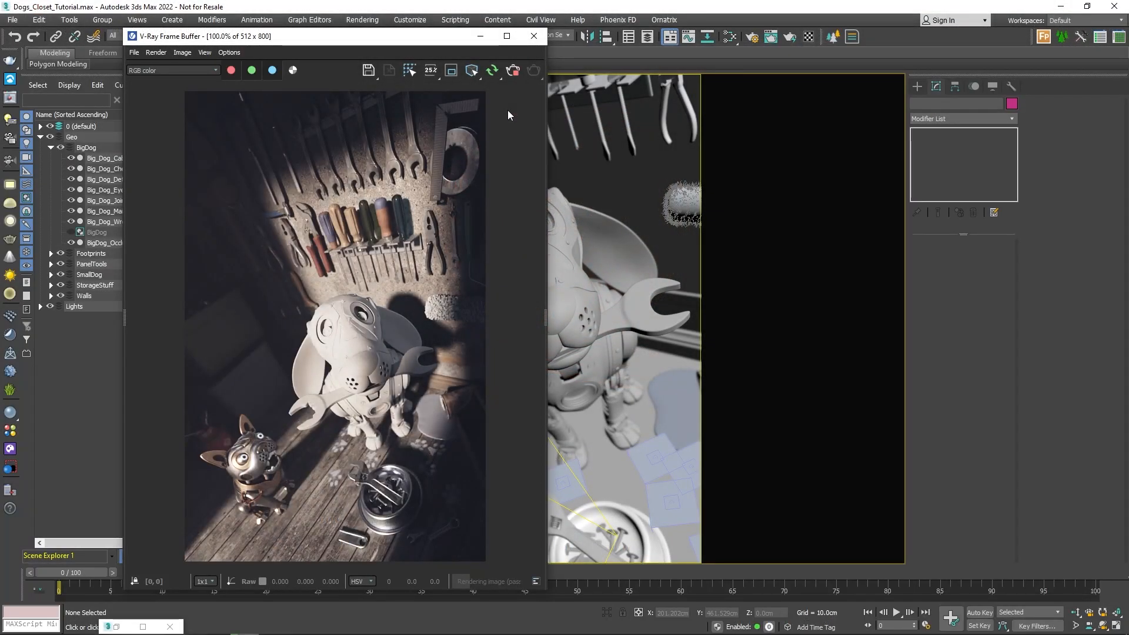
Start interactive rendering from the RenderCam_CloseUp camera in the V-Ray Frame Buffer
left_click(496, 73)
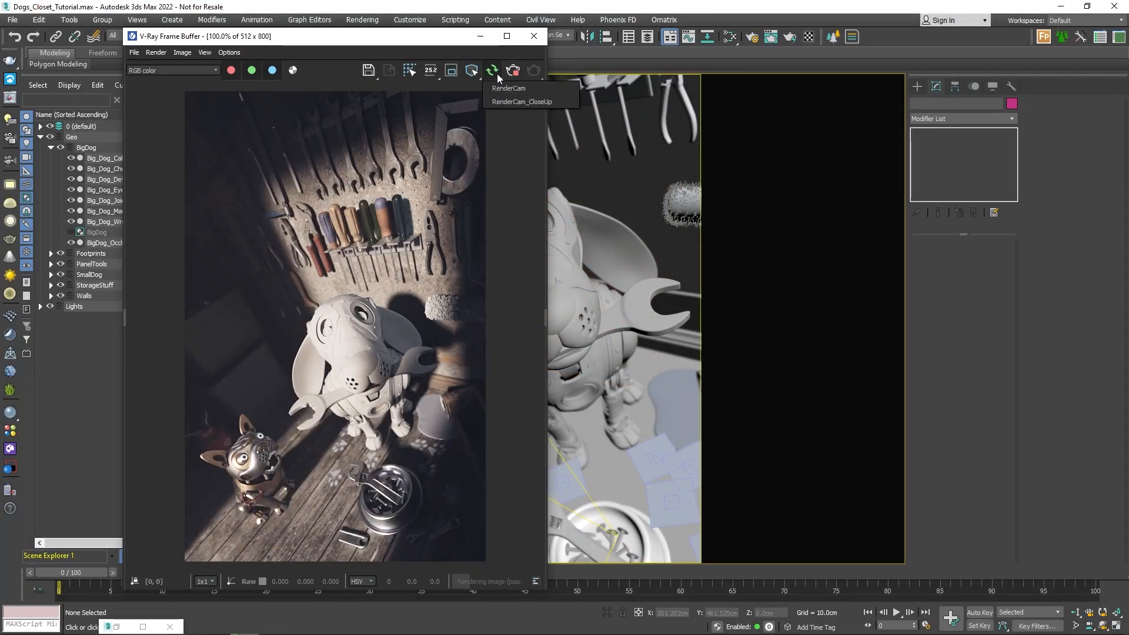
left_click(516, 102)
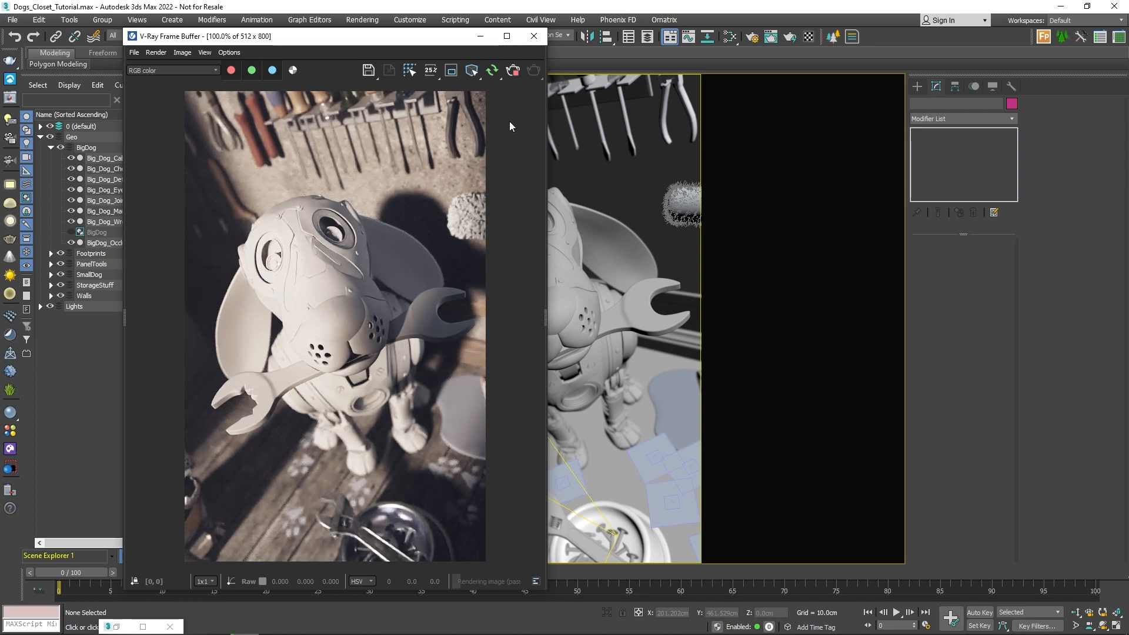
Create a new VRayMtl in the Slate Material Editor and assign it to the Big_Dog_Main object
left_click(727, 43)
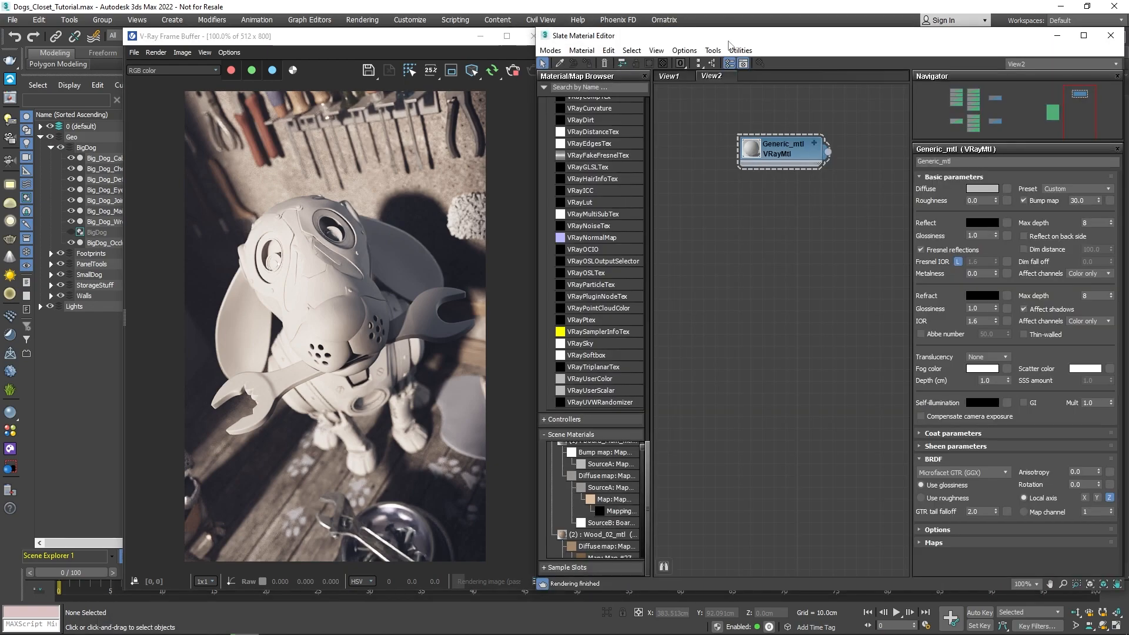
scroll(629, 389, "up", 15)
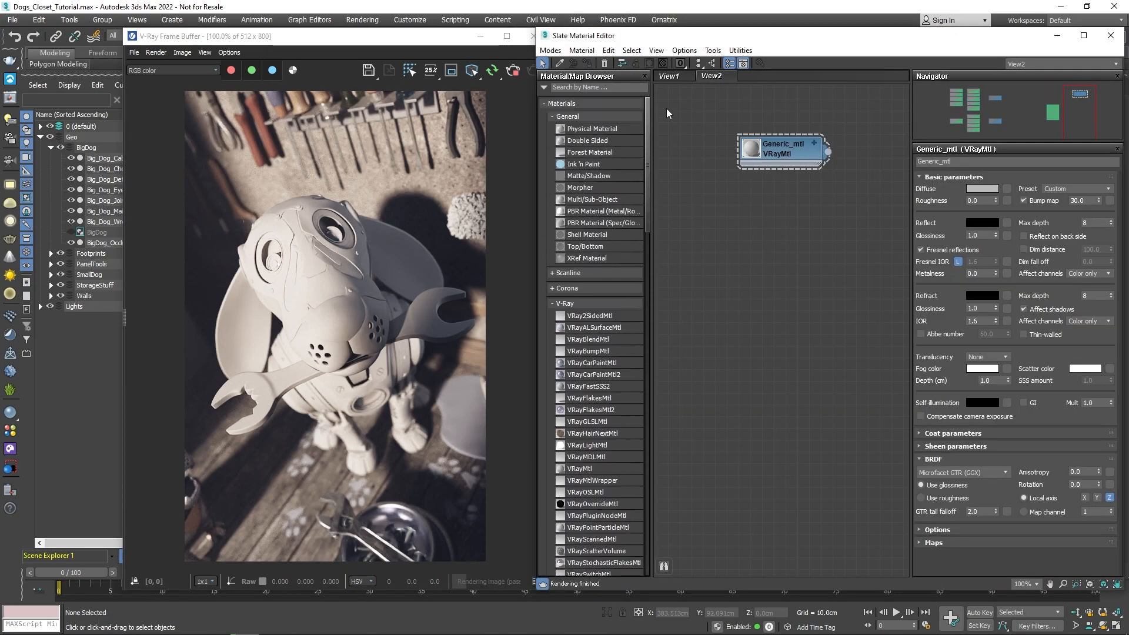
left_click_drag(591, 468, 795, 203)
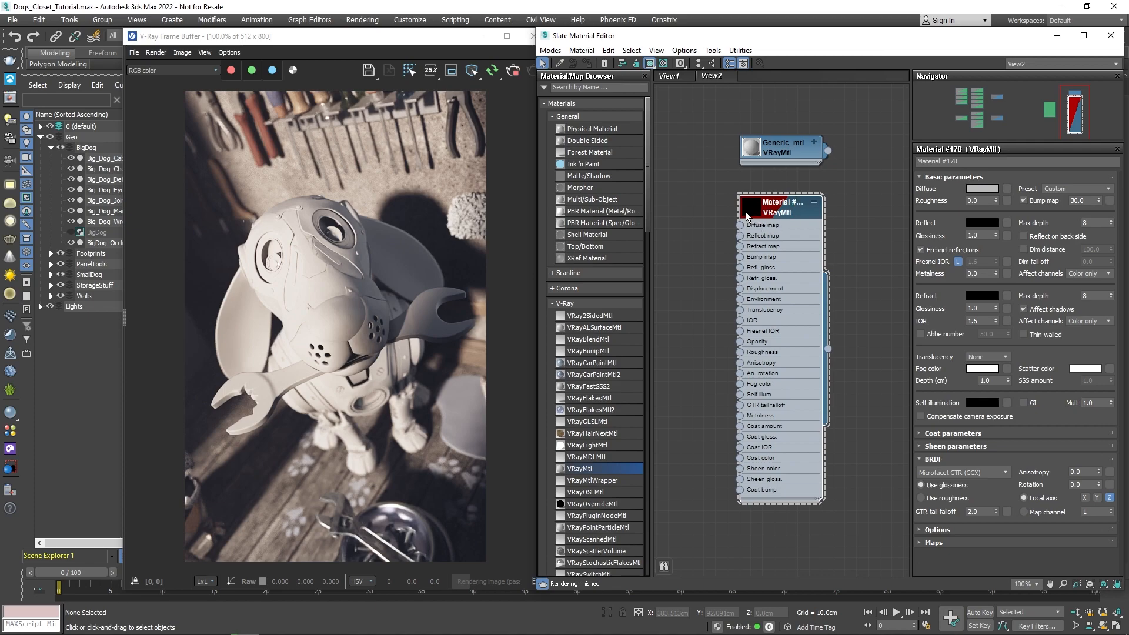
left_click(107, 212)
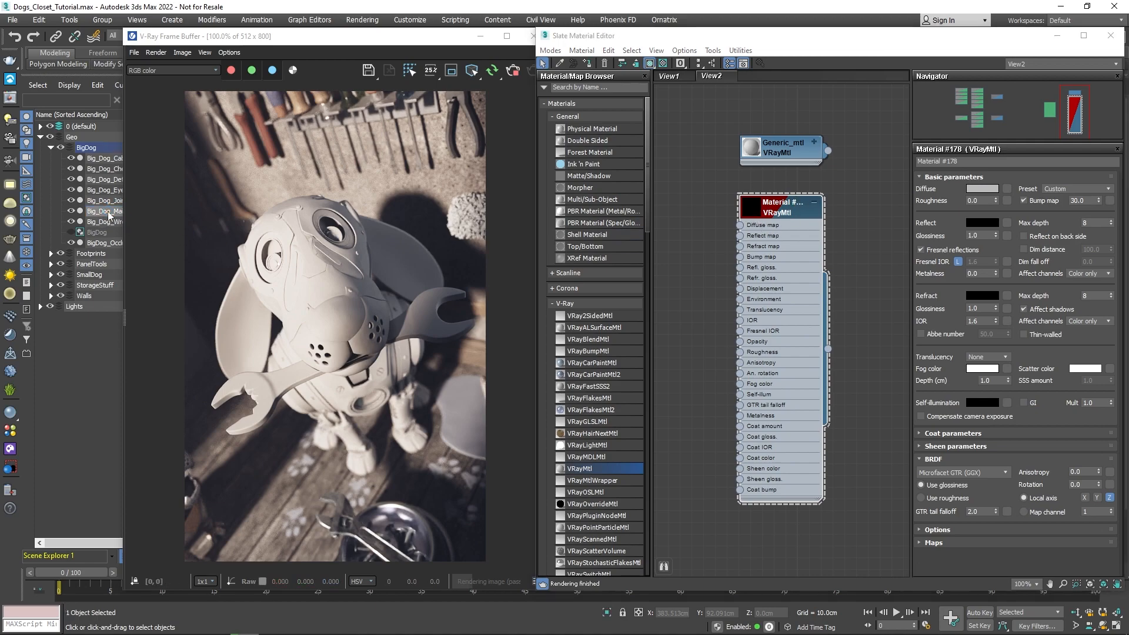
right_click(761, 210)
left_click(779, 218)
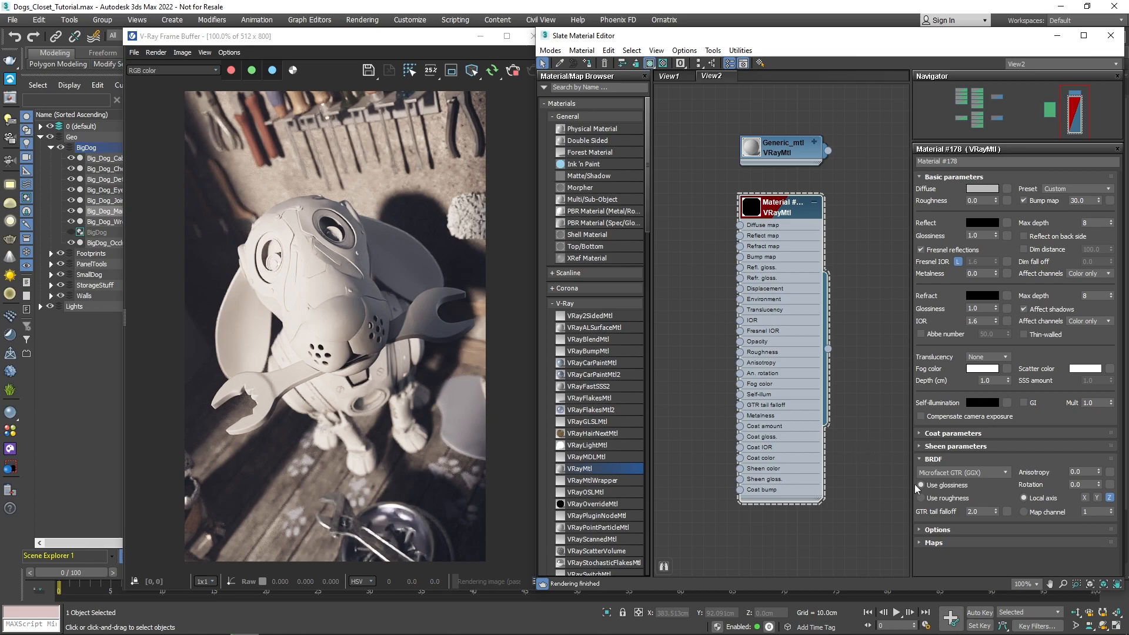
Switch the new material's BRDF to use roughness and set its metalness to 1.0
left_click(922, 498)
left_click_drag(995, 275, 998, 220)
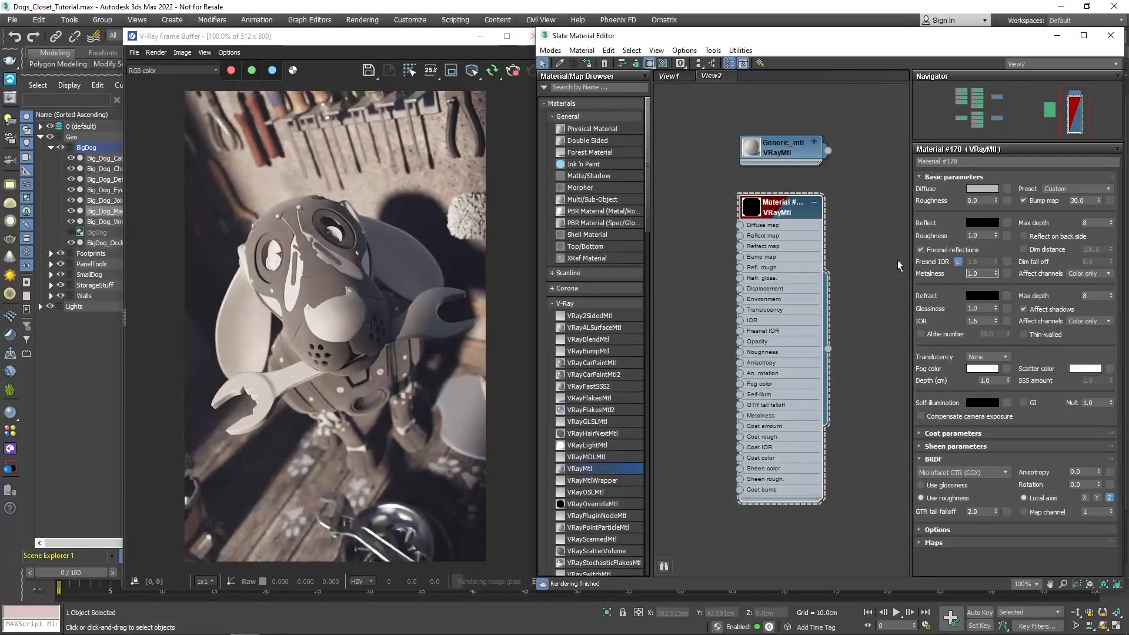
Set the material's diffuse color to red 243, green 201 and blue 104
left_click(981, 190)
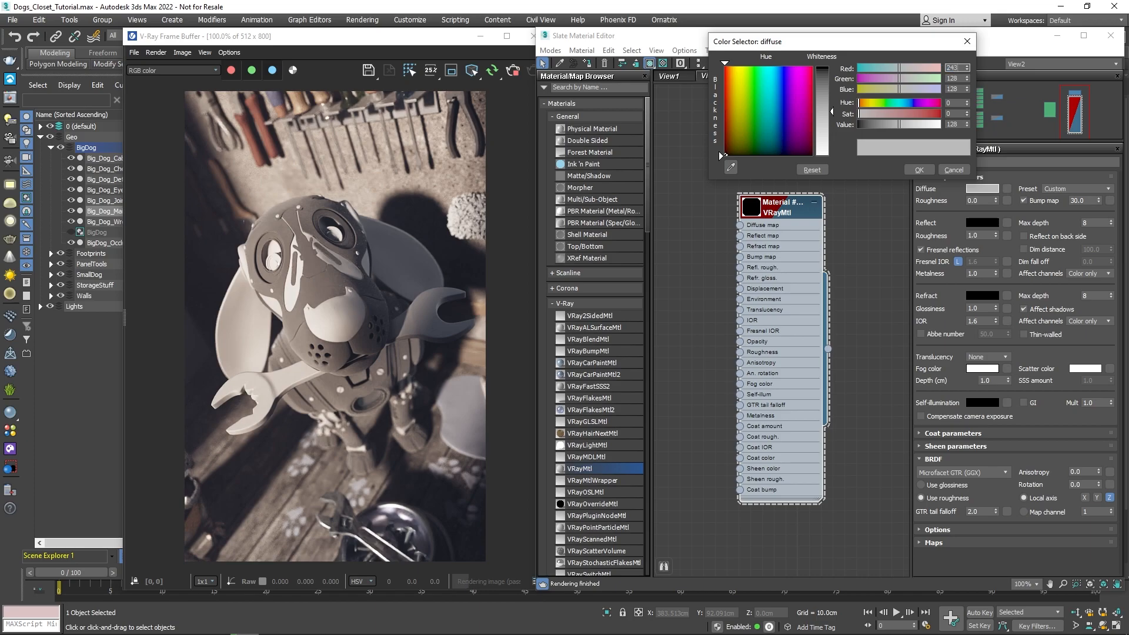
key("Tab")
type("201")
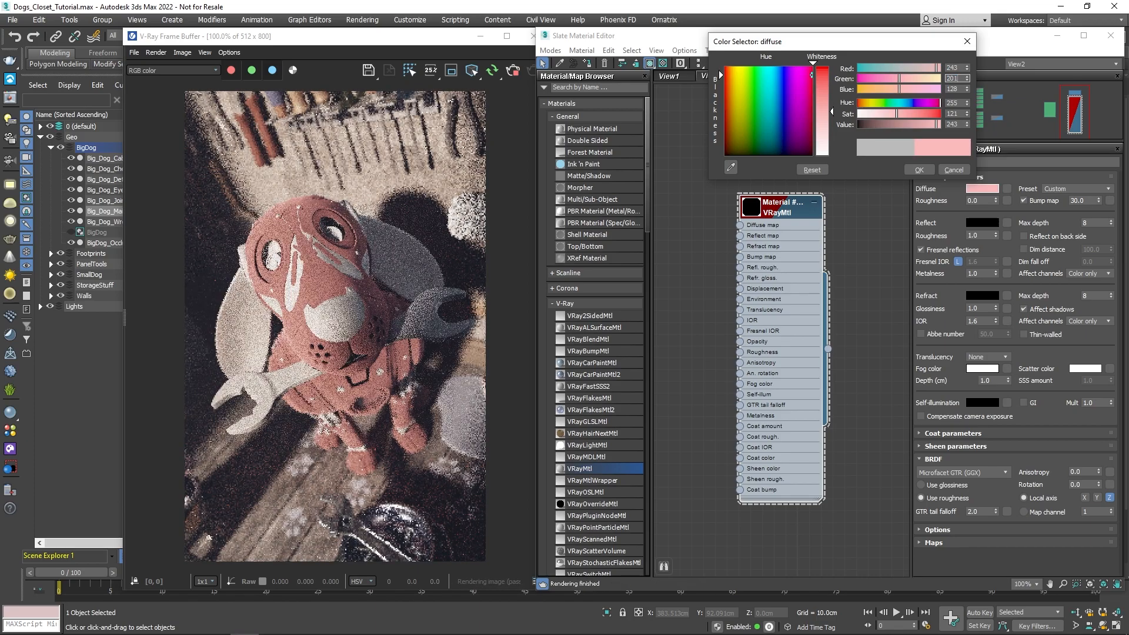
key("Tab")
type("10")
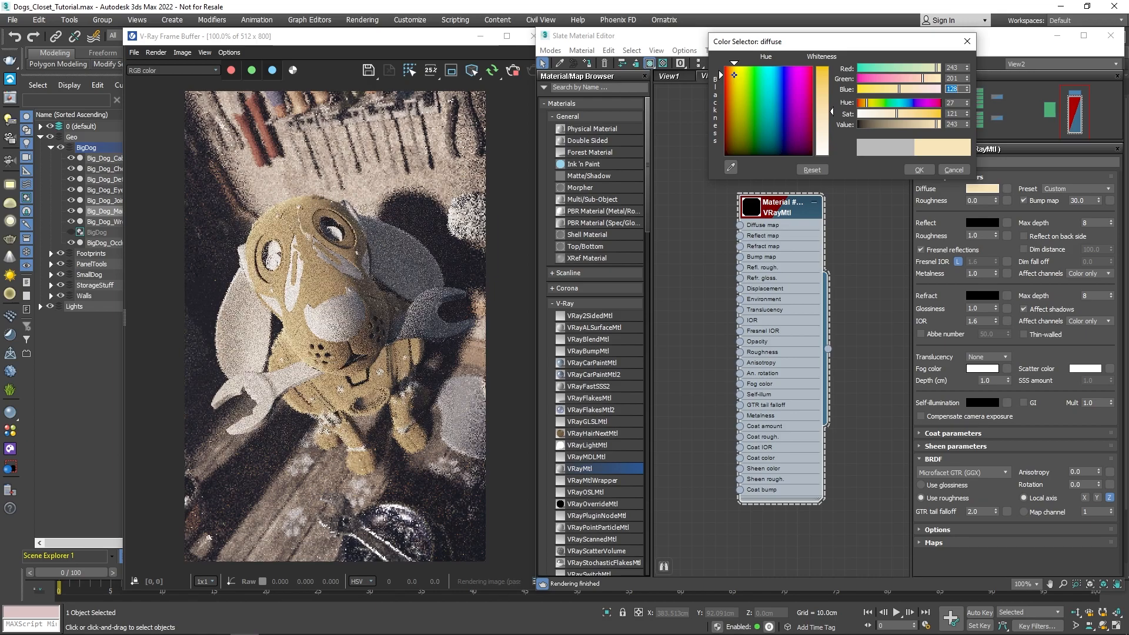
type("4")
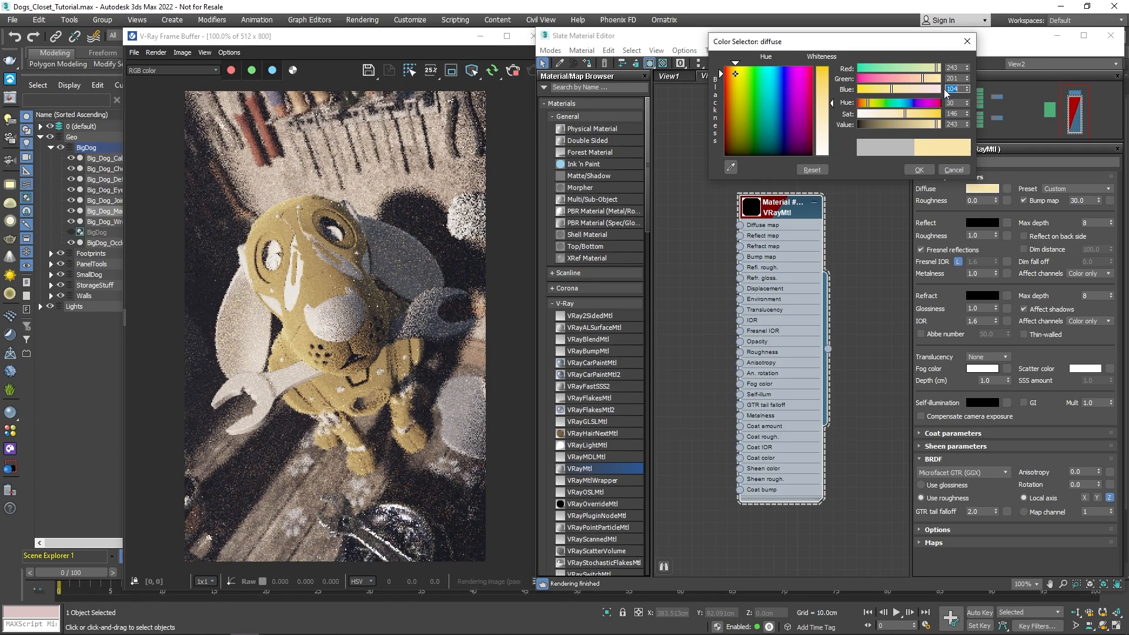
left_click(920, 170)
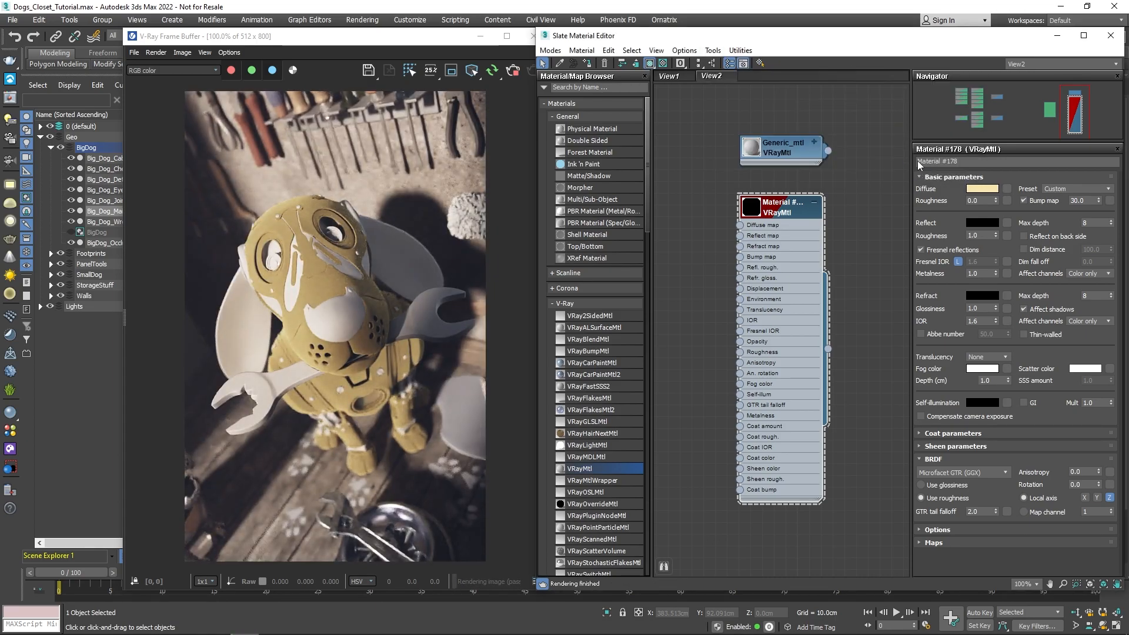
Set the material's reflection color to white (255) and its reflection roughness to 0.0
left_click(984, 225)
left_click(947, 156)
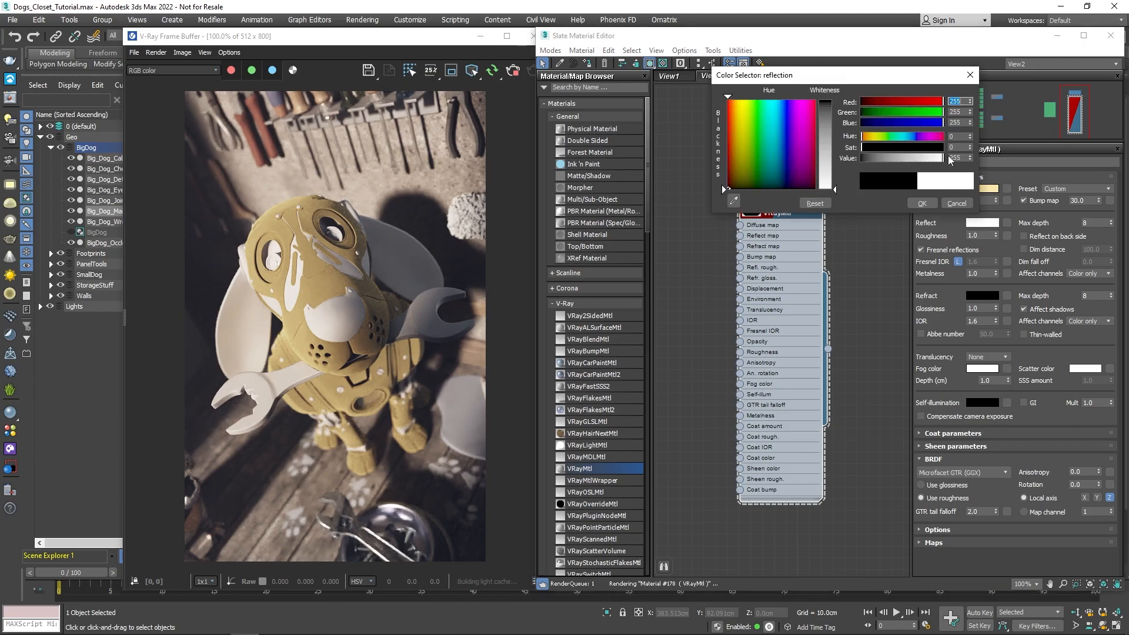
left_click(927, 204)
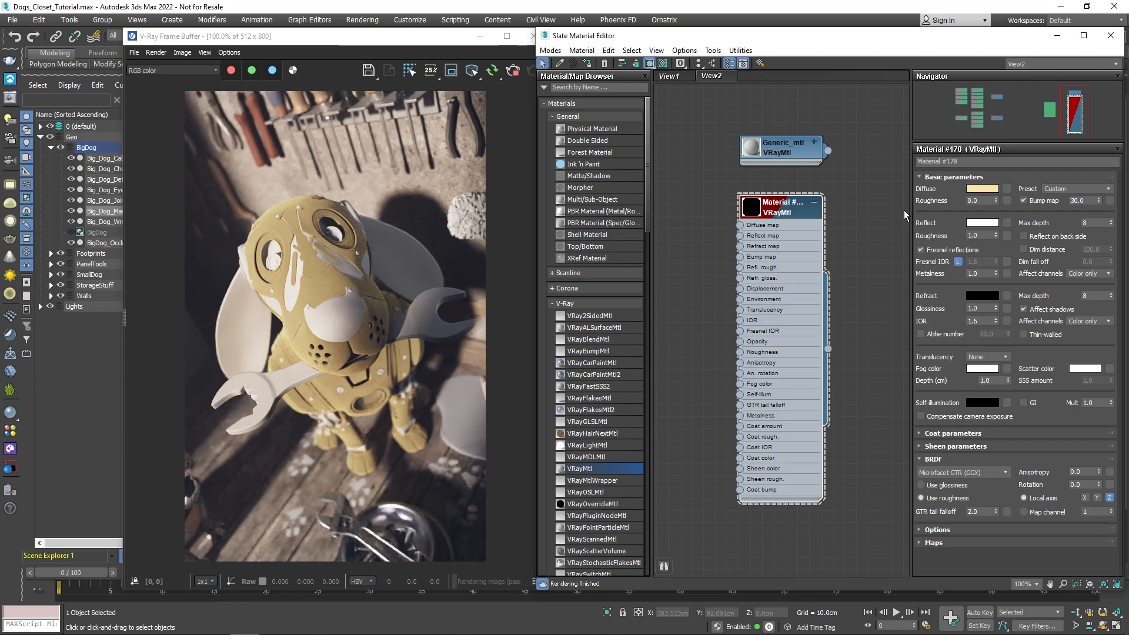
right_click(996, 235)
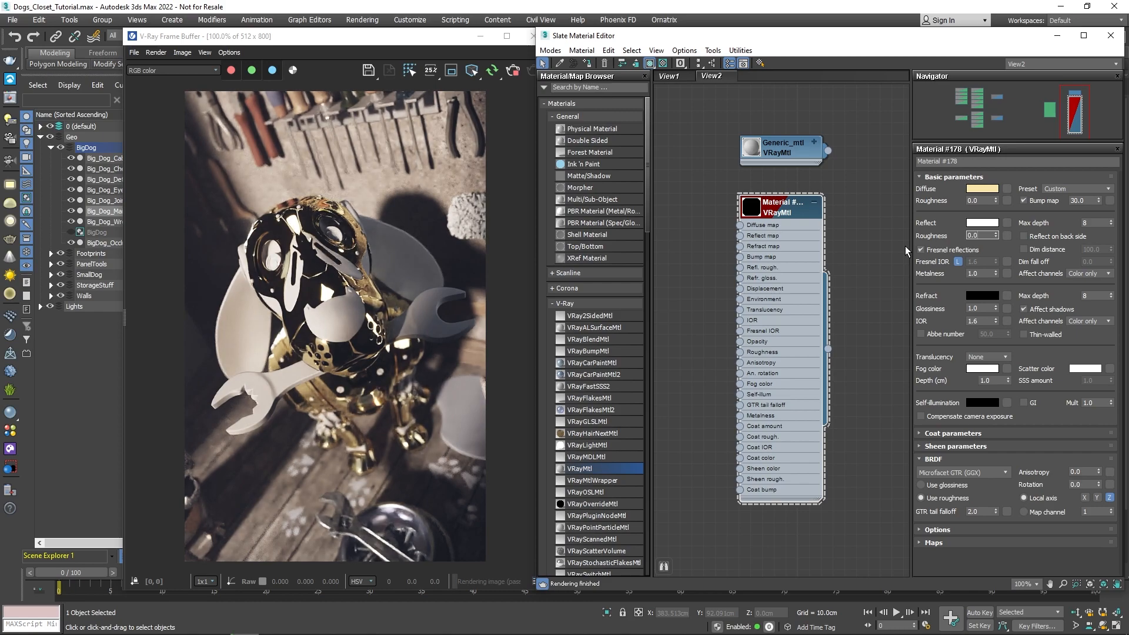
Set the material's reflection roughness to 0.35
left_click_drag(981, 235, 963, 237)
type("0.35")
key("Return")
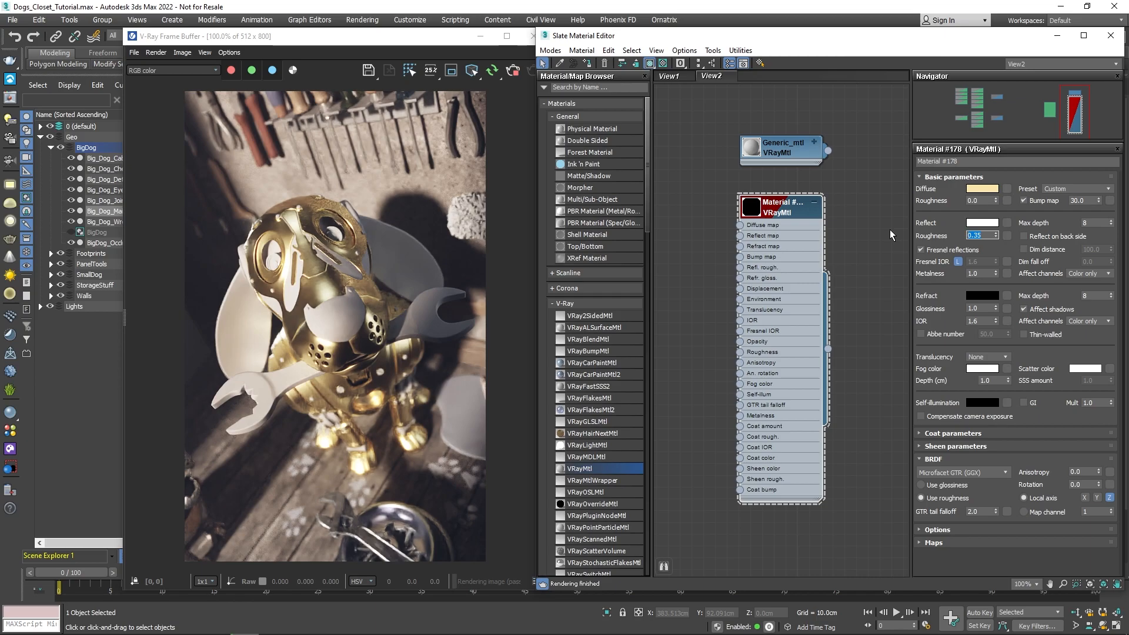
Unlock the material's Fresnel IOR from the refraction IOR and set it to 1.35
left_click(957, 261)
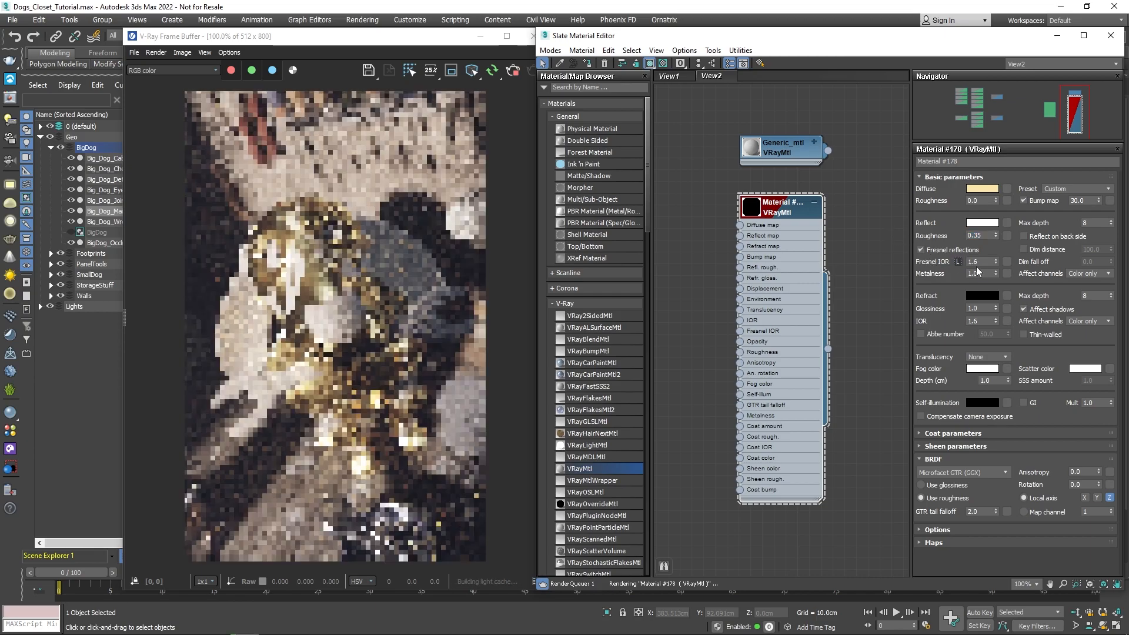
type("1.")
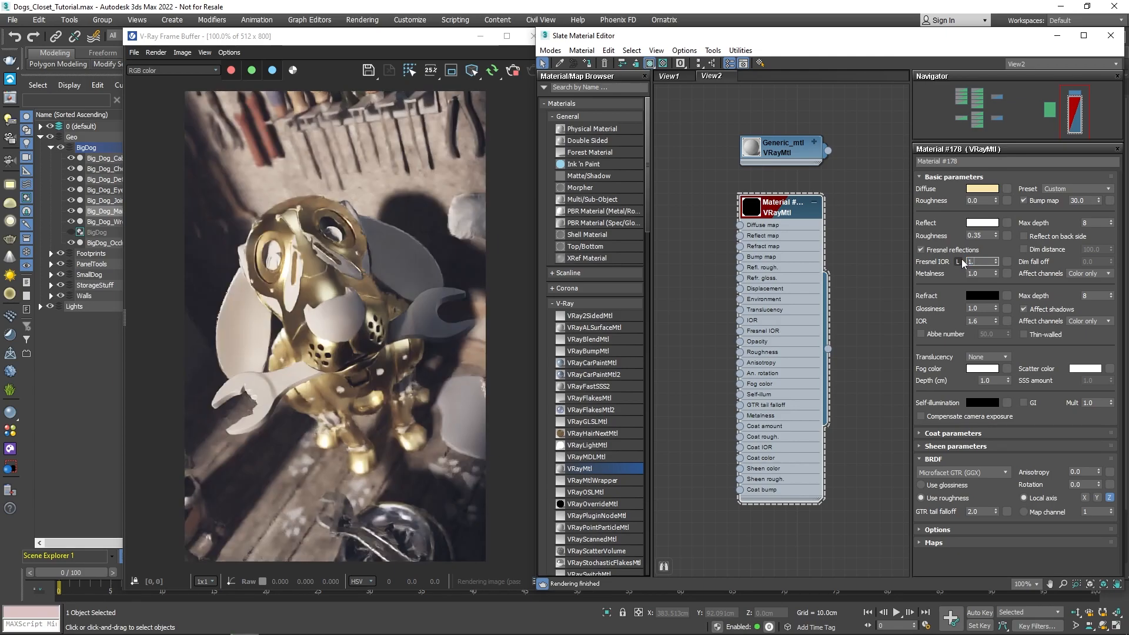
key("Return")
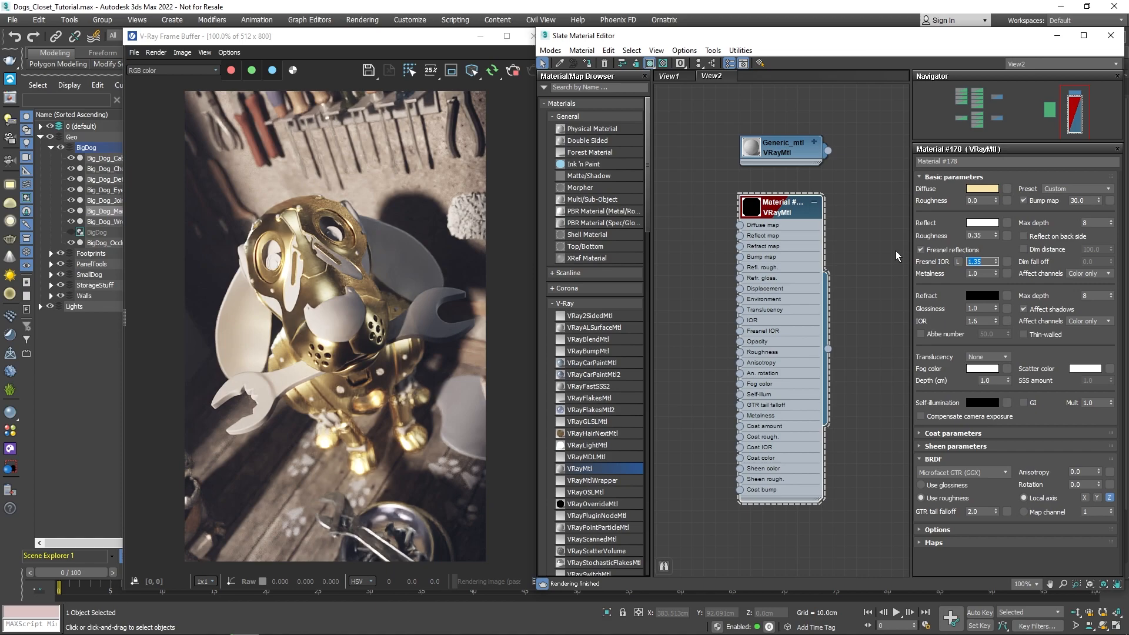
Examine the full image of the cracks02.jpg VRayBitmap map, then close the preview
middle_click_drag(694, 342, 857, 318)
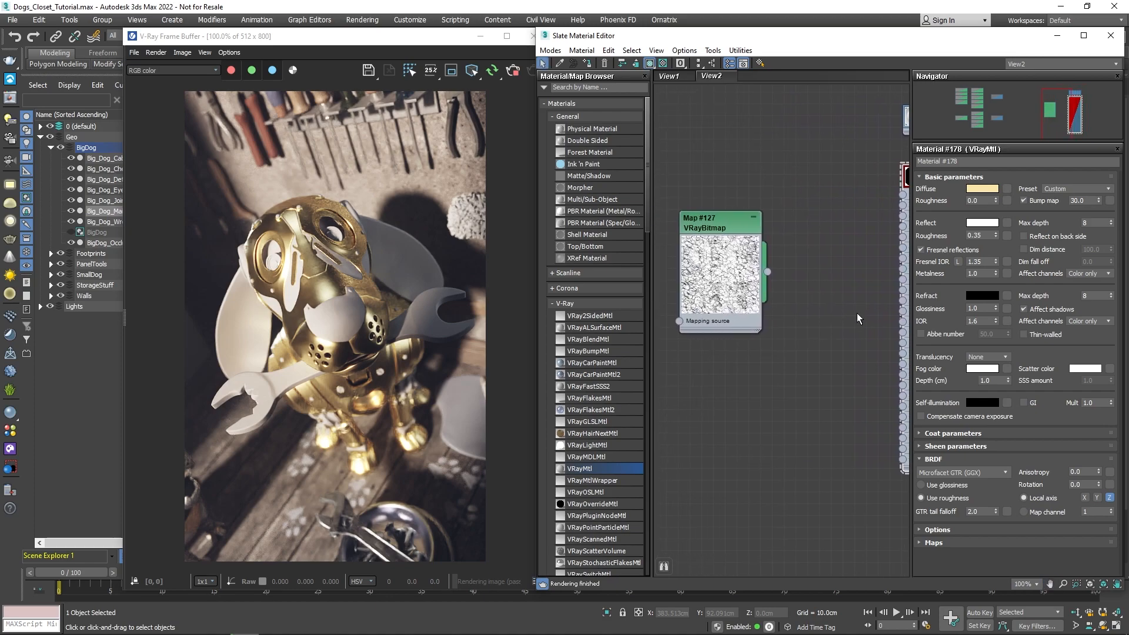
double_click(725, 224)
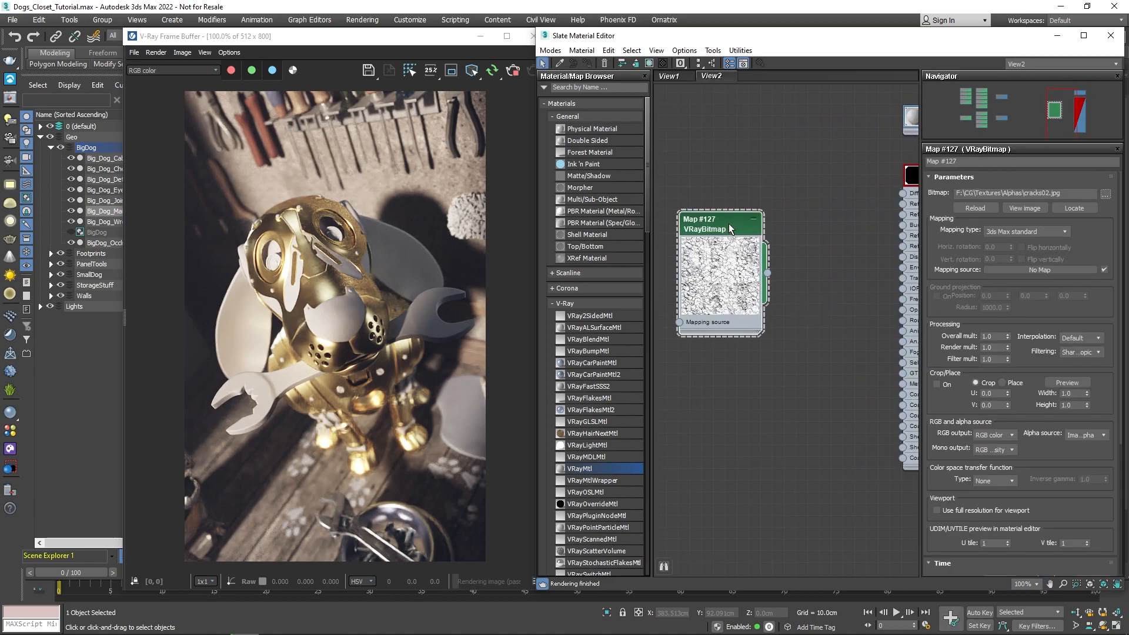
left_click(1024, 209)
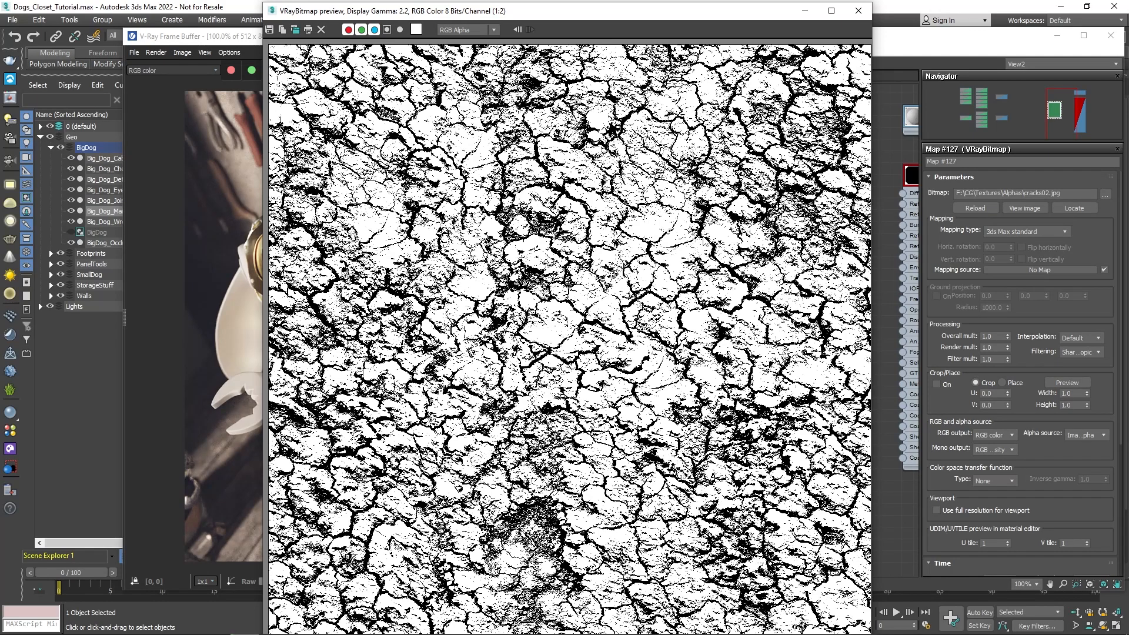
left_click(858, 11)
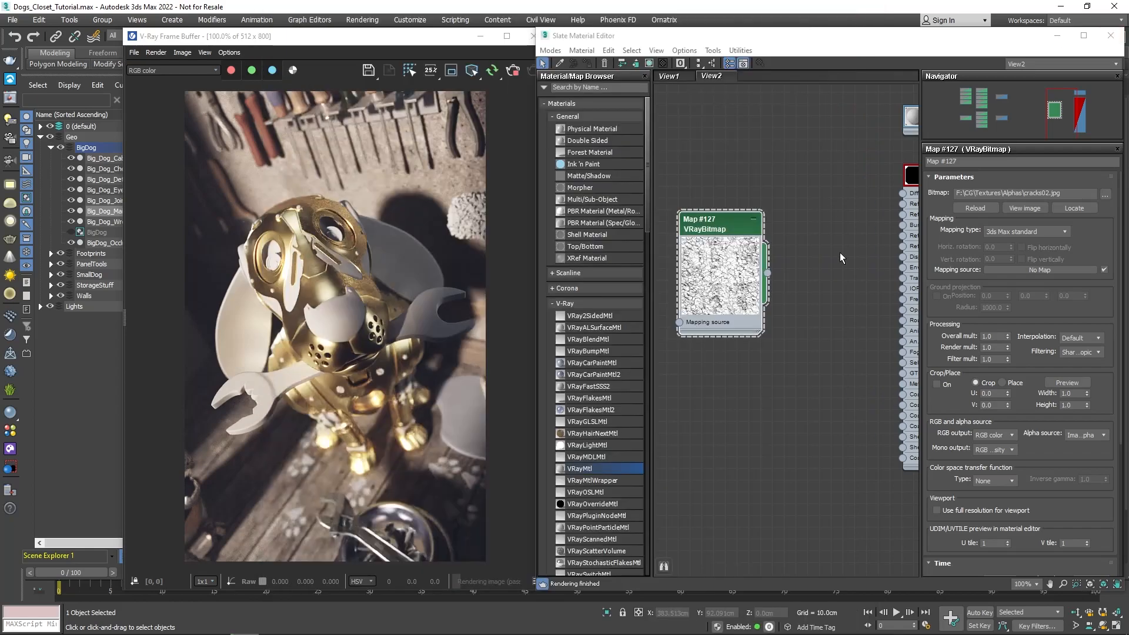
Connect the cracks02.jpg VRayBitmap to the Metalness input of the dog's VRayMtl
middle_click_drag(839, 321, 758, 337)
double_click(860, 188)
left_click_drag(682, 287, 821, 400)
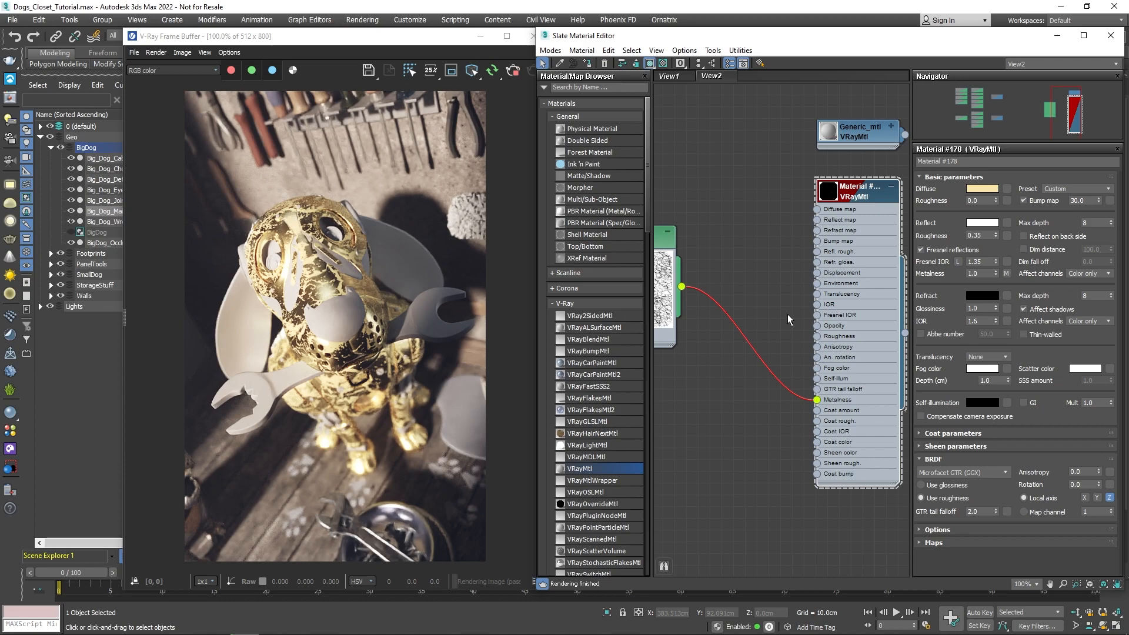
Connect the cracks bitmap as an instance to the material's reflection and diffuse map slots
left_click_drag(681, 286, 949, 261)
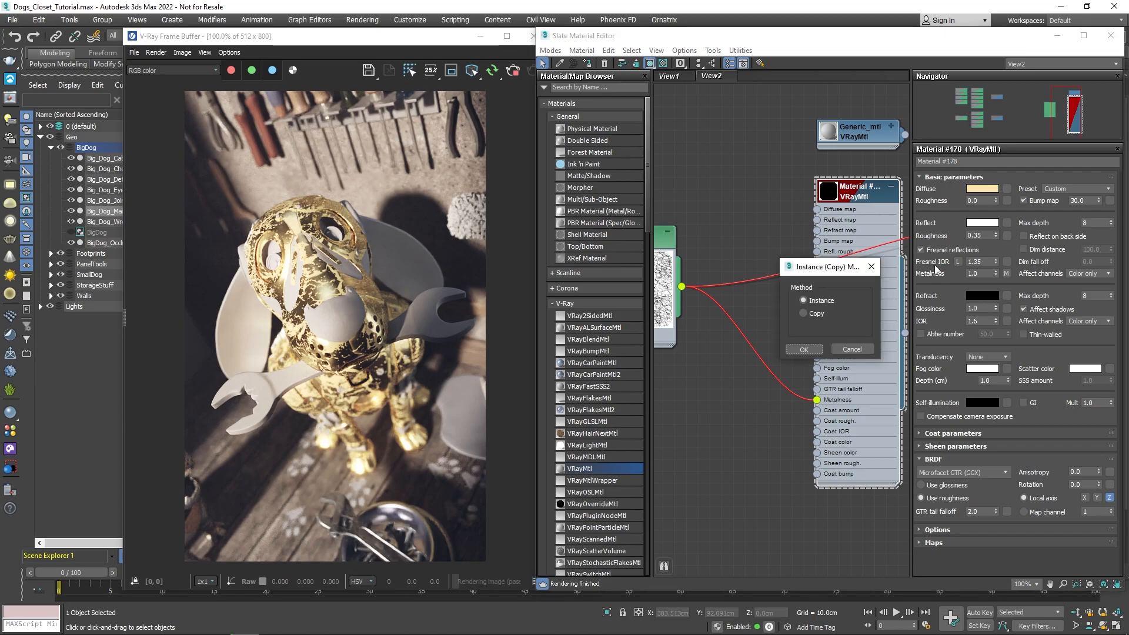
left_click(804, 350)
left_click_drag(681, 287, 818, 209)
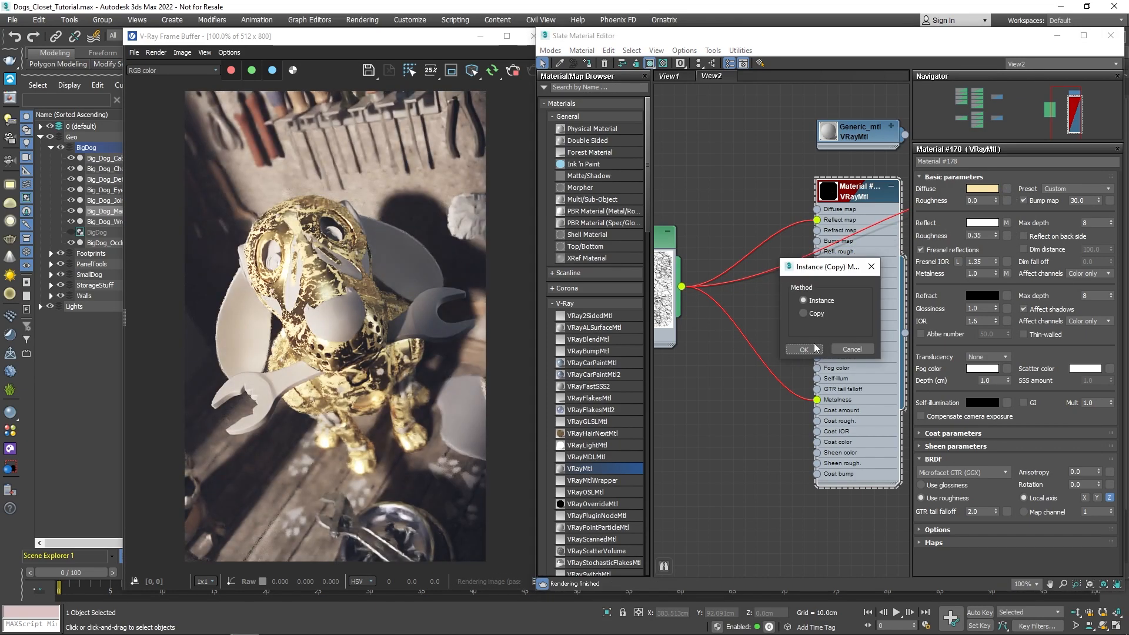
left_click(806, 351)
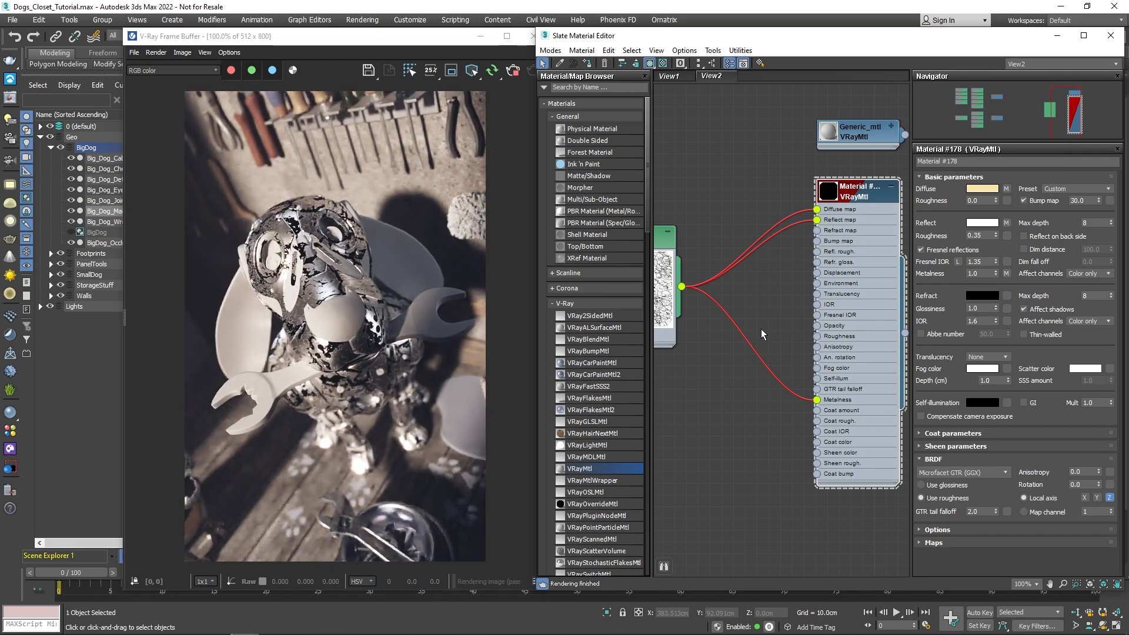
Delete the bitmap's connections to the material's diffuse, reflect and metalness inputs
left_click_drag(732, 221, 745, 349)
key("Delete")
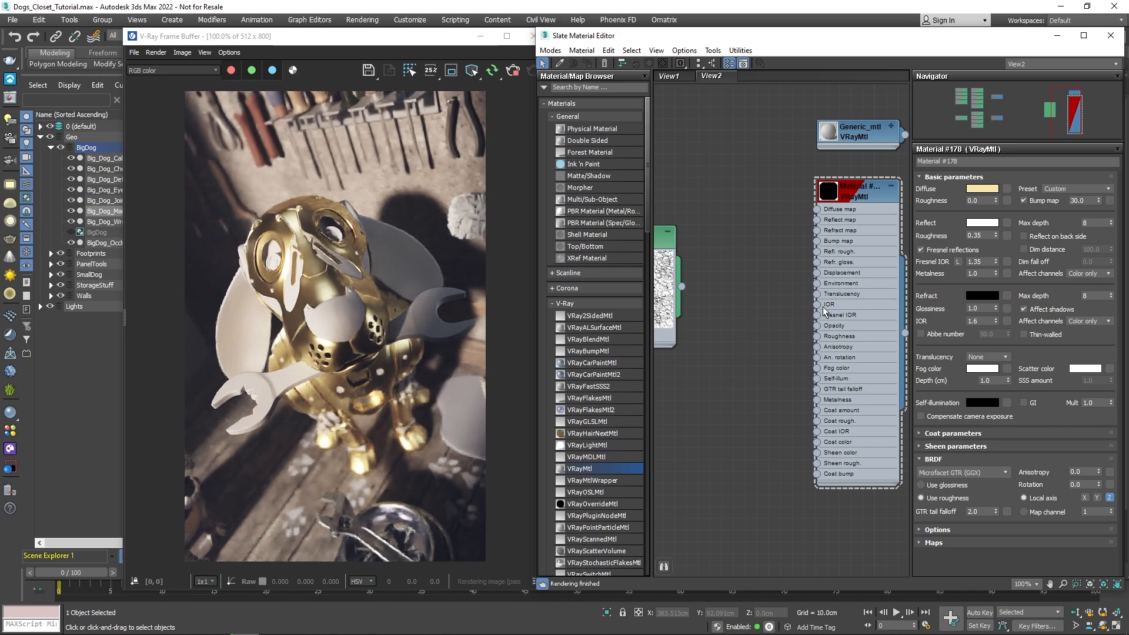
Apply the Copper preset to the dog's VRayMtl, and switch the preset to Silver
left_click(1073, 186)
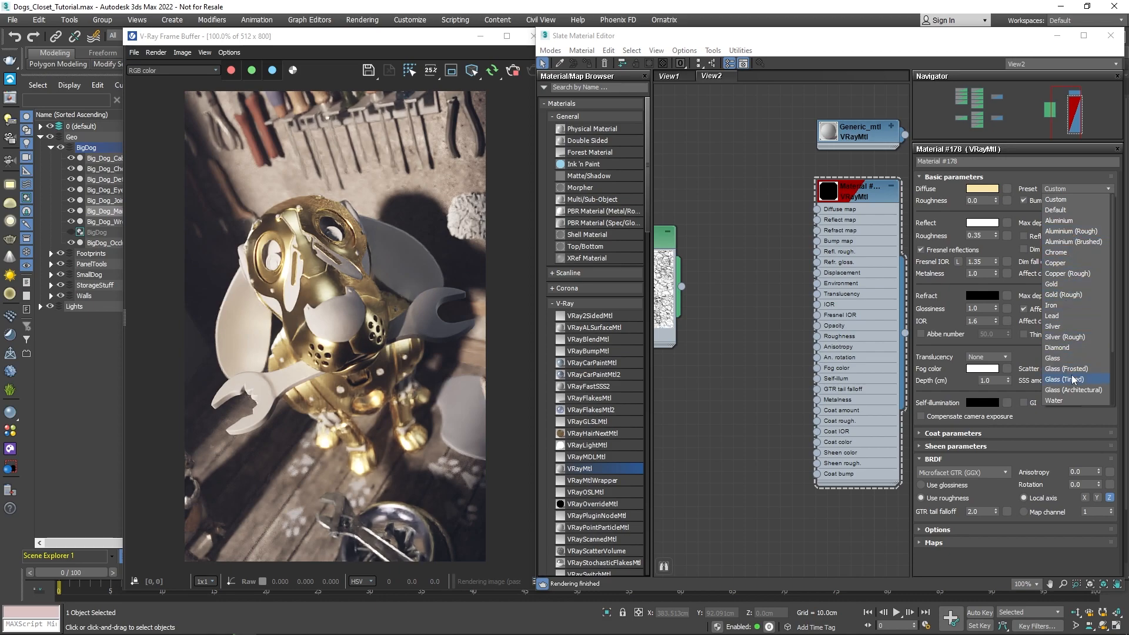
left_click(1076, 263)
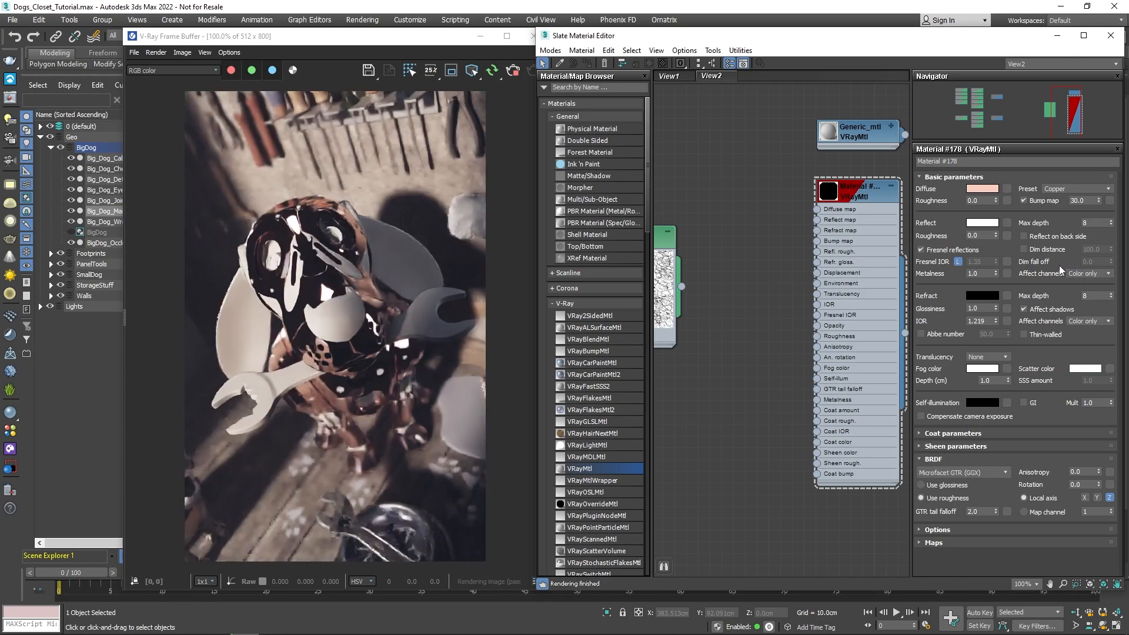
left_click(1067, 189)
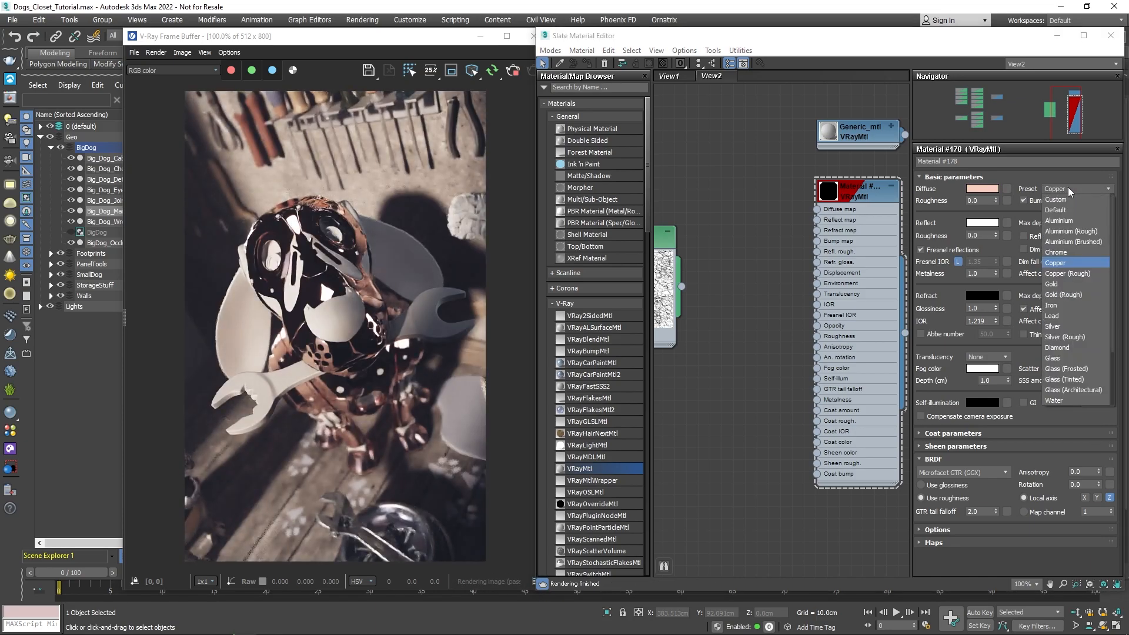
left_click(1071, 326)
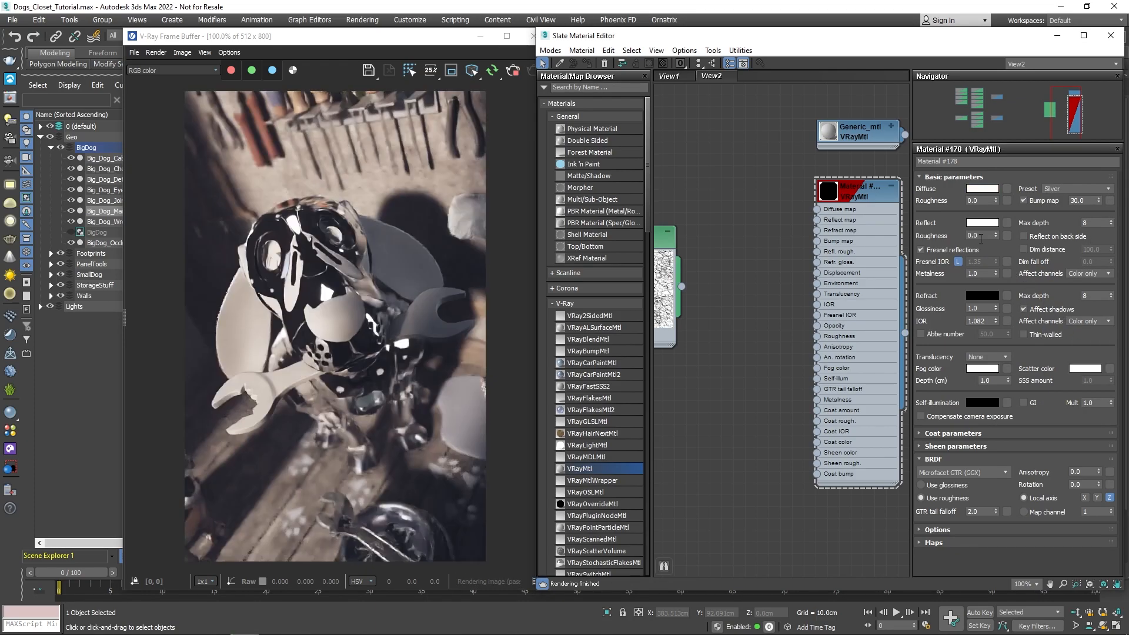
Set the reflection roughness of the dog's VRayMtl to 0.35
left_click_drag(981, 235, 960, 238)
type(".35")
key("Return")
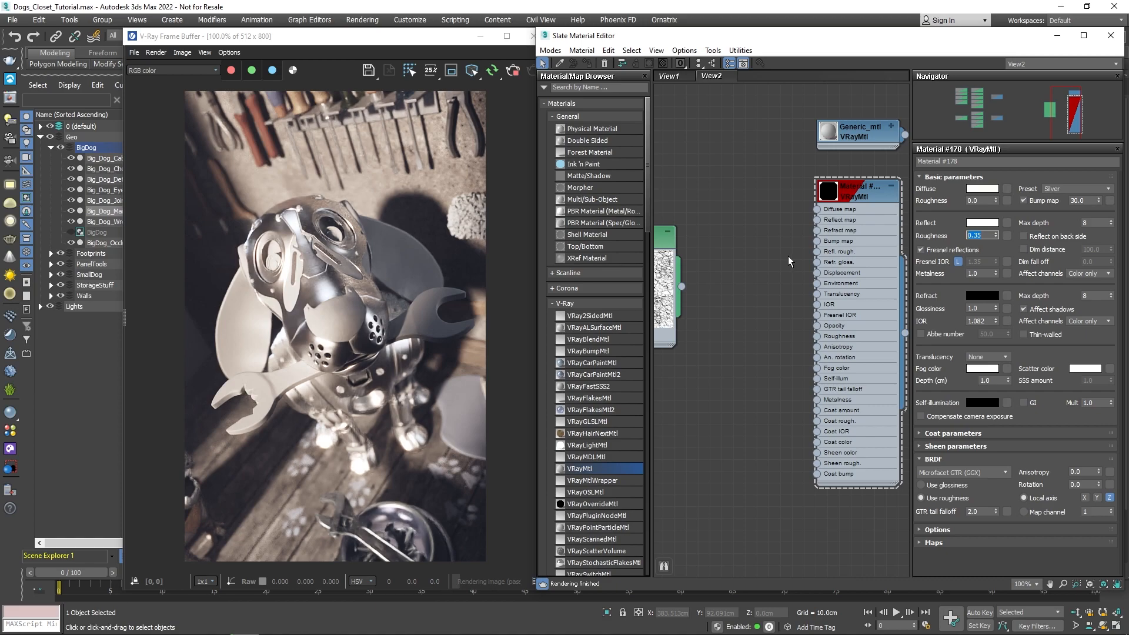
Browse the Metal category of the V-Ray Material Library, including the weathered and metallic paint materials, and close the library
left_click(11, 435)
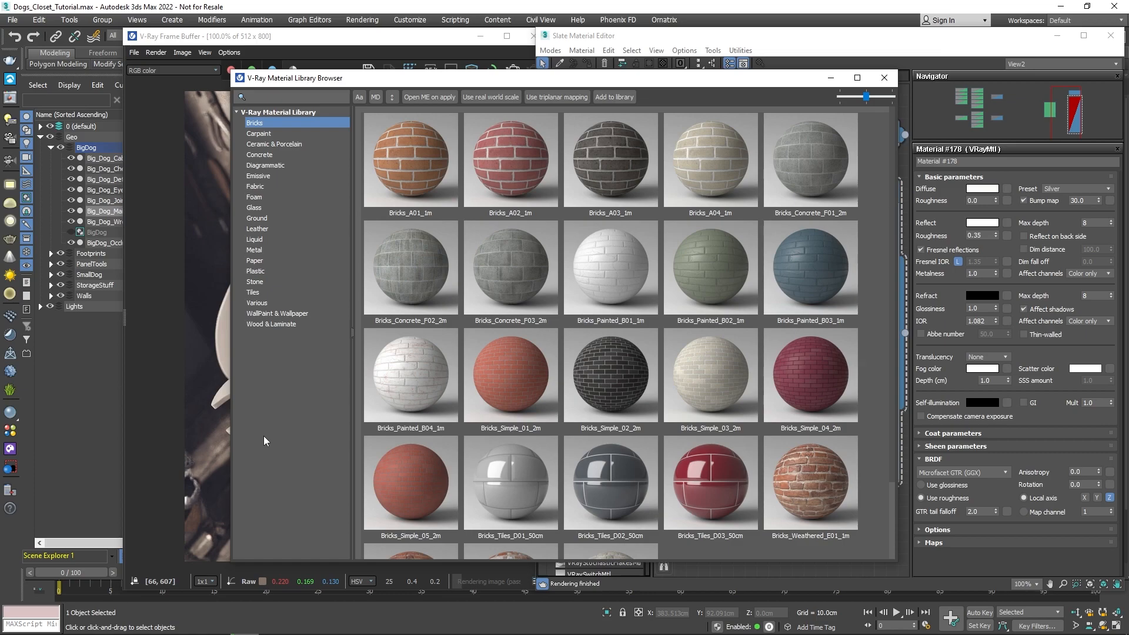
left_click(267, 249)
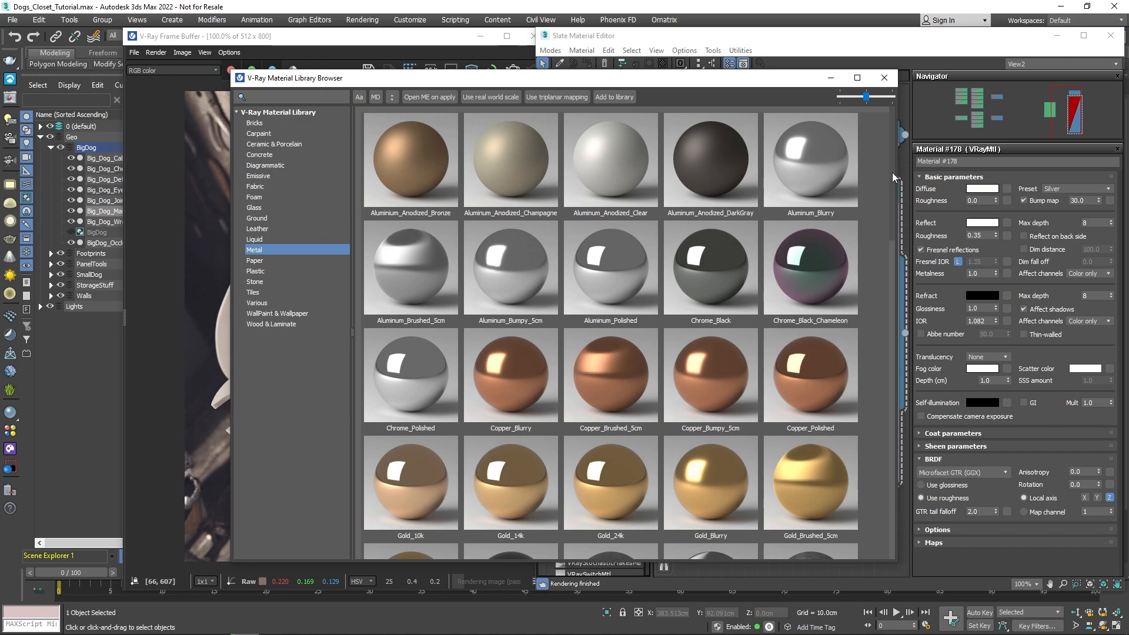
mouse_move(892, 171)
left_mouse_down()
mouse_move(904, 321)
mouse_move(891, 494)
mouse_move(889, 429)
left_mouse_up()
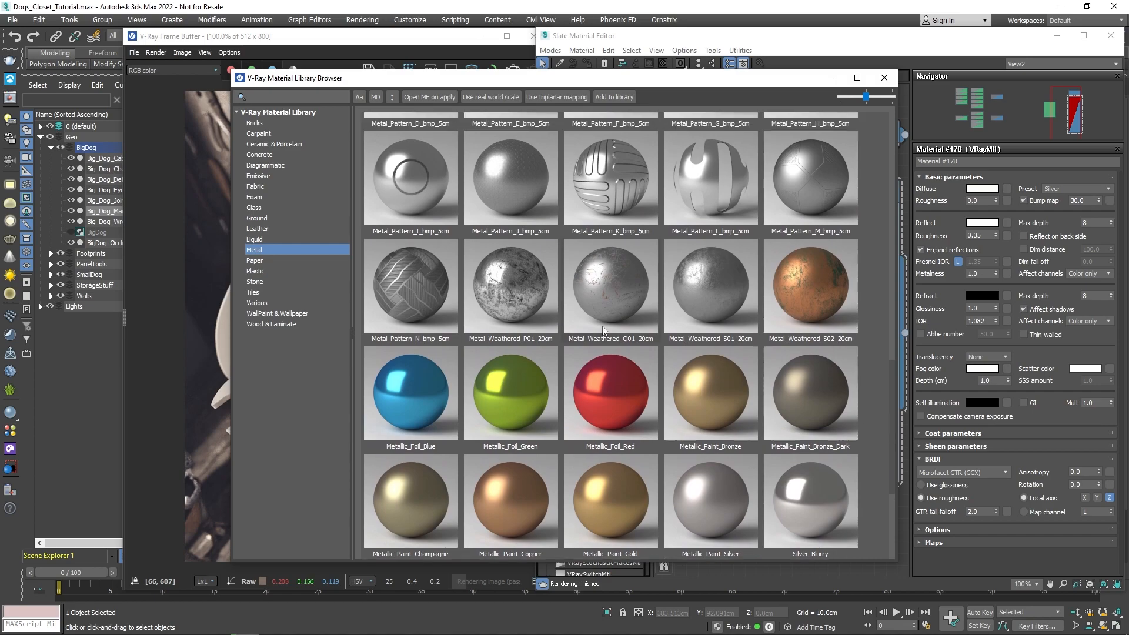
left_click(885, 79)
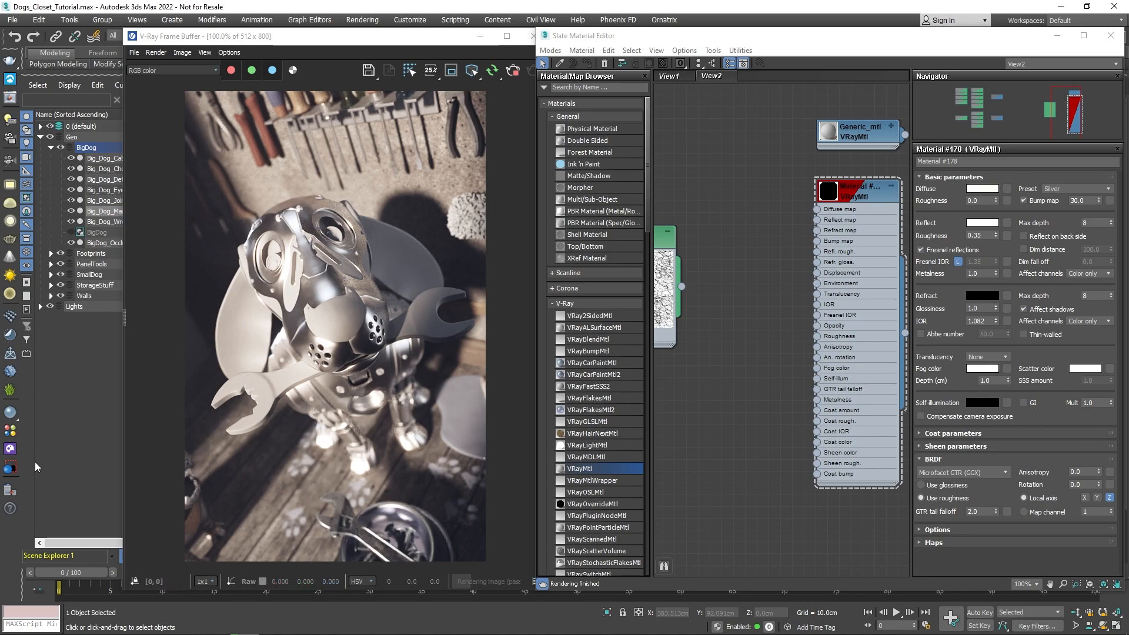
Browse the Metal subcategory of materials in the Chaos Cosmos Browser, and close the browser
left_click(10, 450)
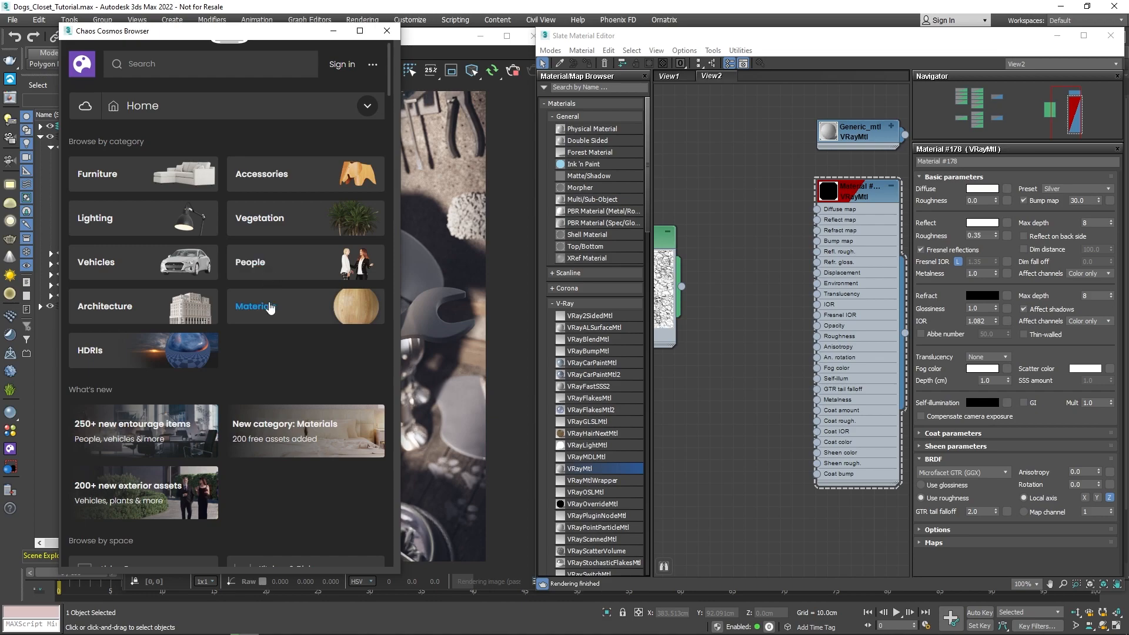
left_click(290, 312)
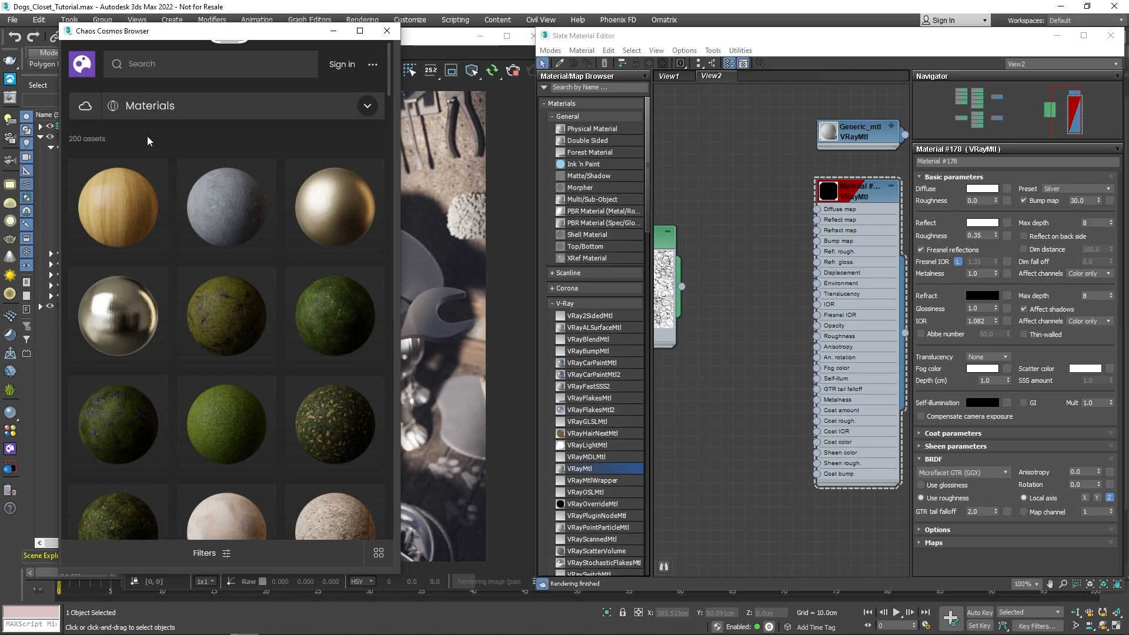
left_click(368, 108)
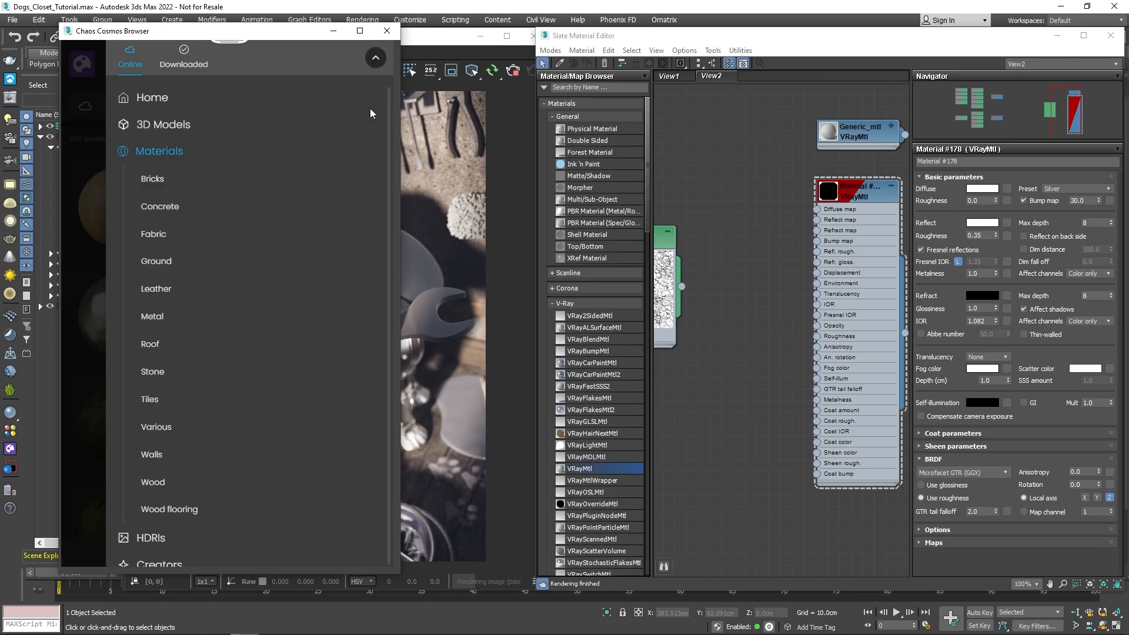
left_click(157, 318)
scroll(211, 403, "down", 5)
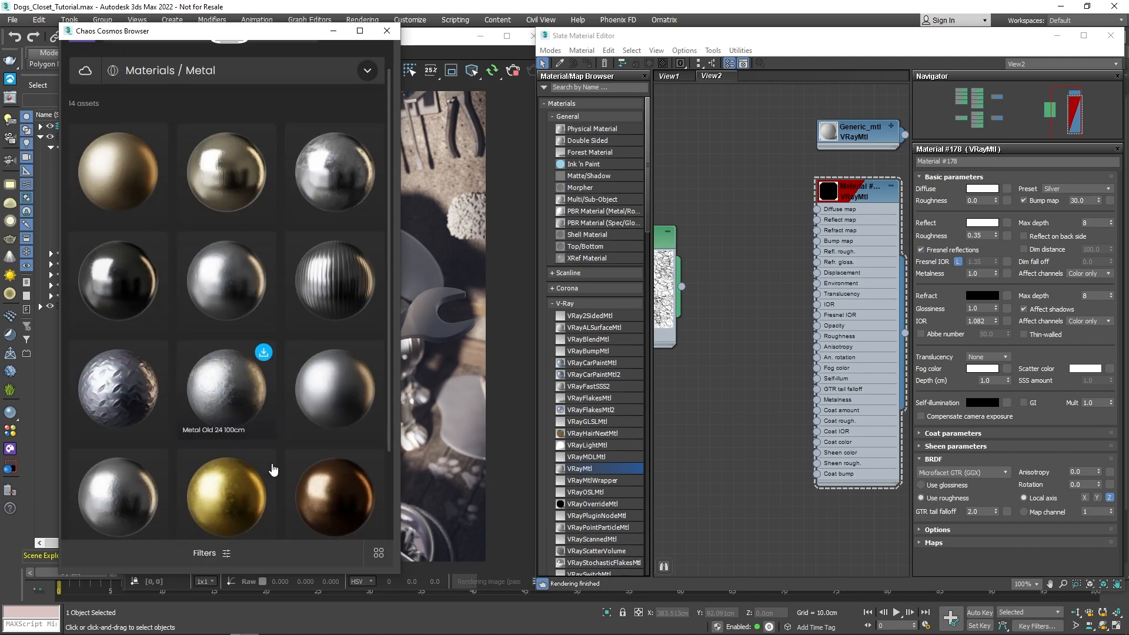
mouse_move(239, 248)
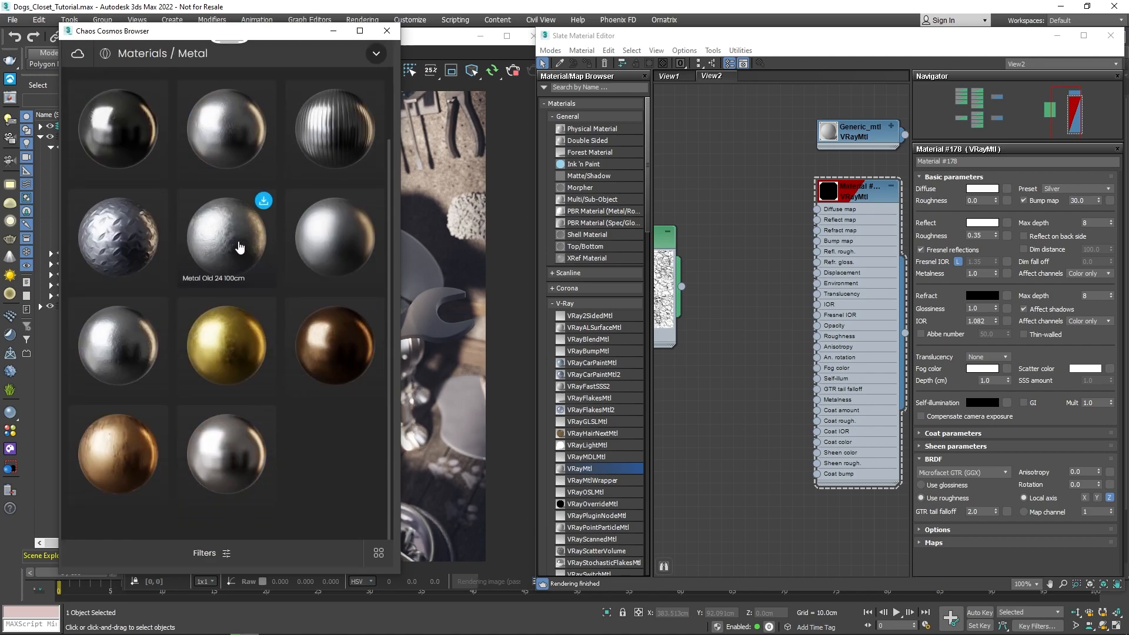
scroll(337, 488, "up", 3)
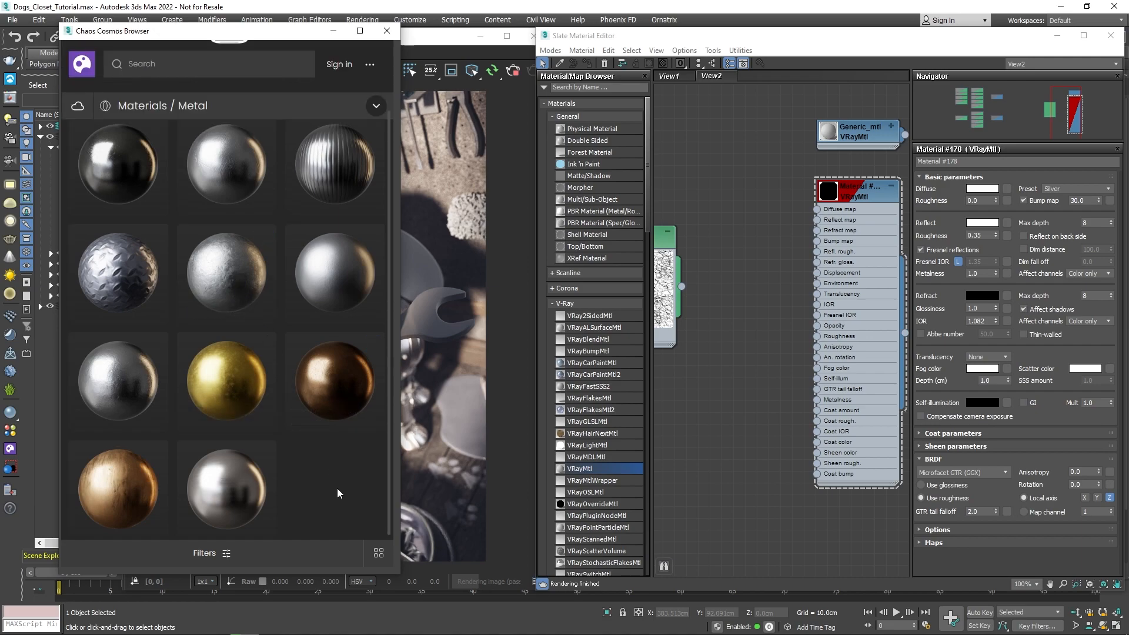
scroll(337, 488, "up", 3)
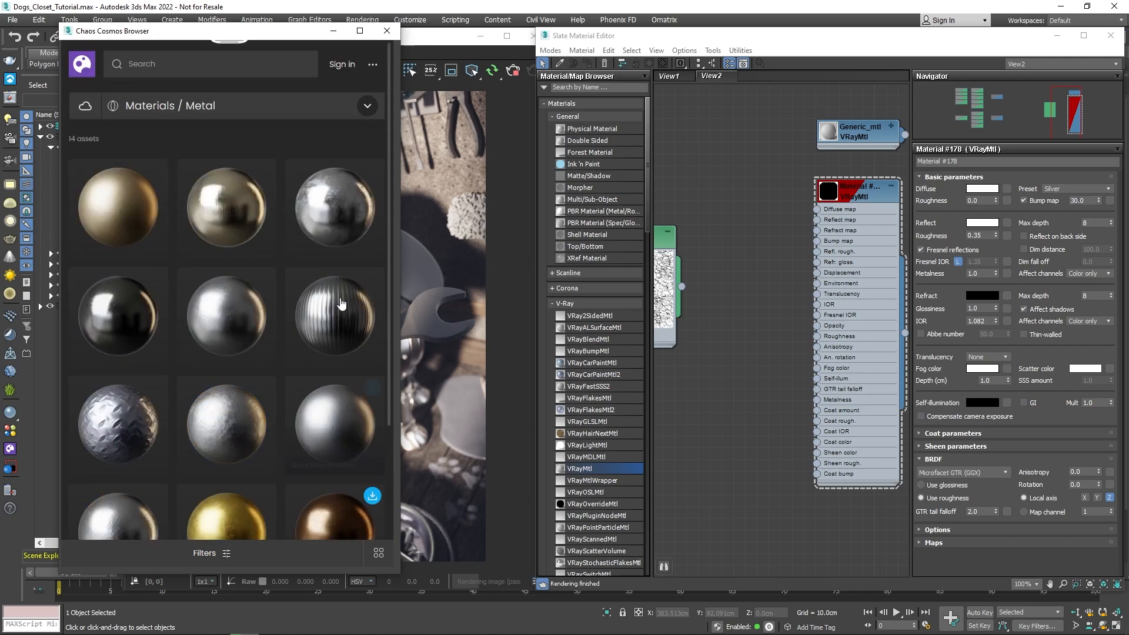
left_click(386, 37)
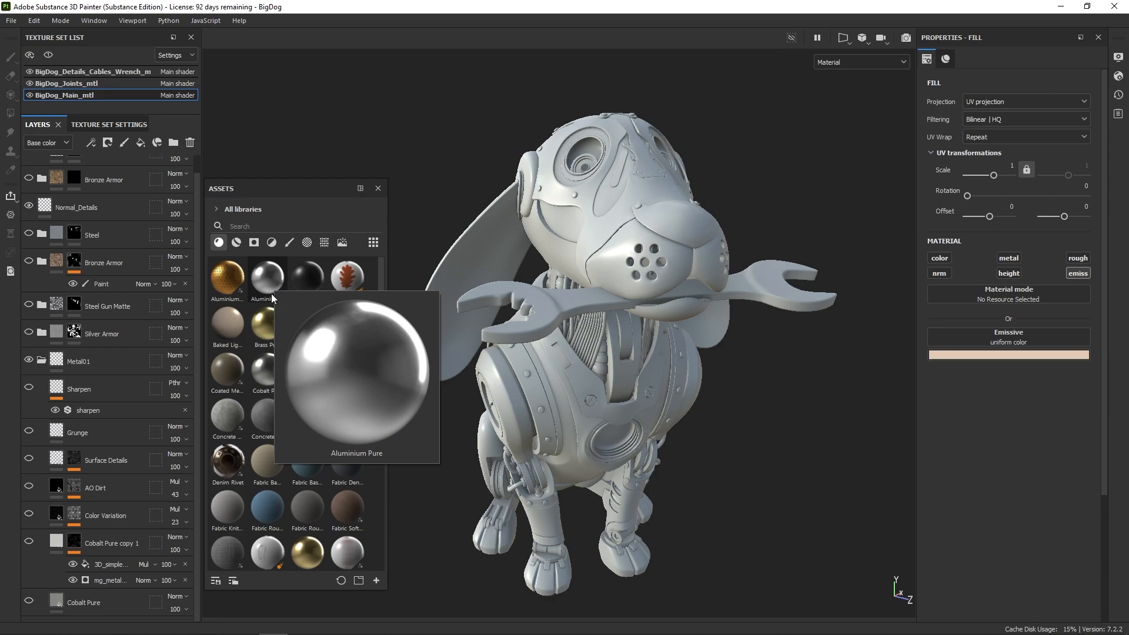
In Substance 3D Painter, preview base materials such as Brass Pure and Cobalt Pure and smart materials such as Copper Red Bleached and Cobalt Damaged
mouse_move(261, 345)
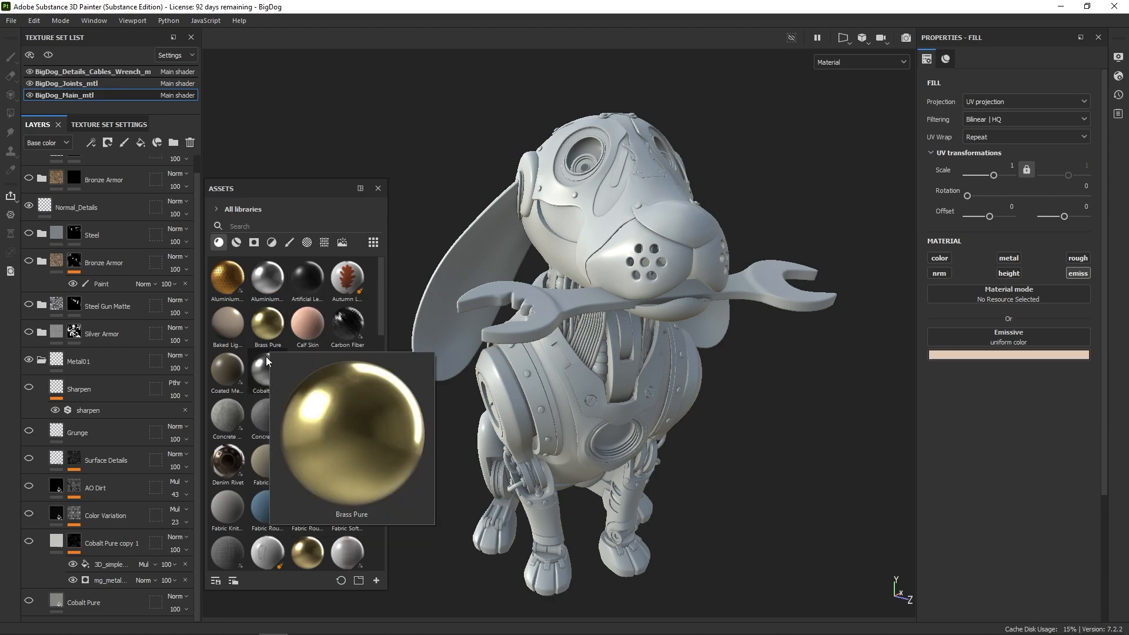
mouse_move(265, 365)
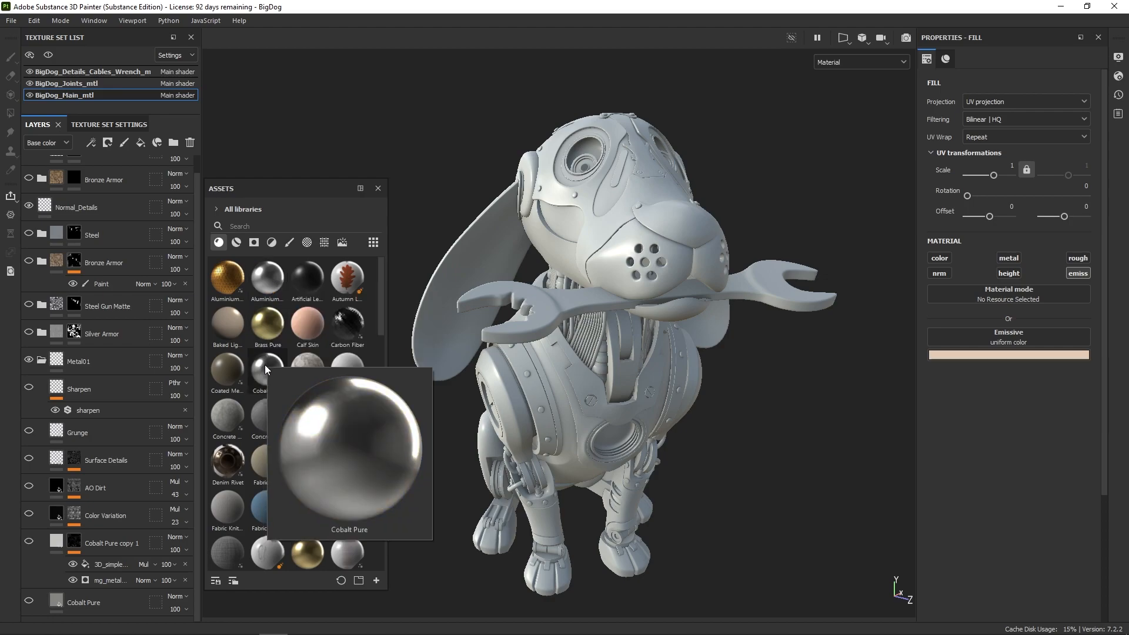
left_click(237, 243)
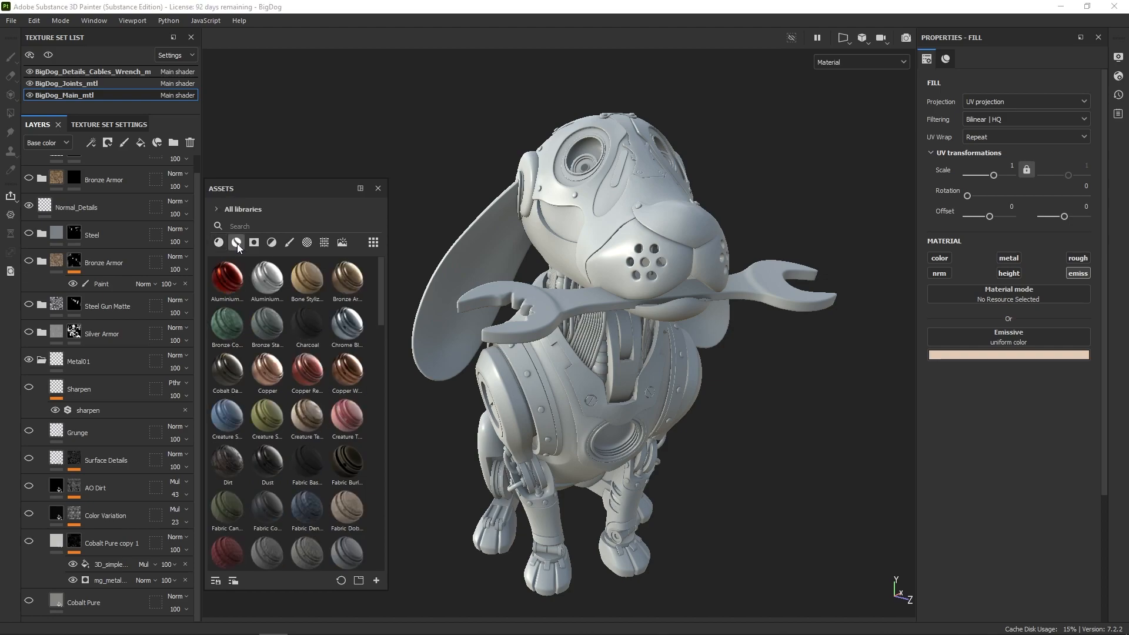
mouse_move(319, 377)
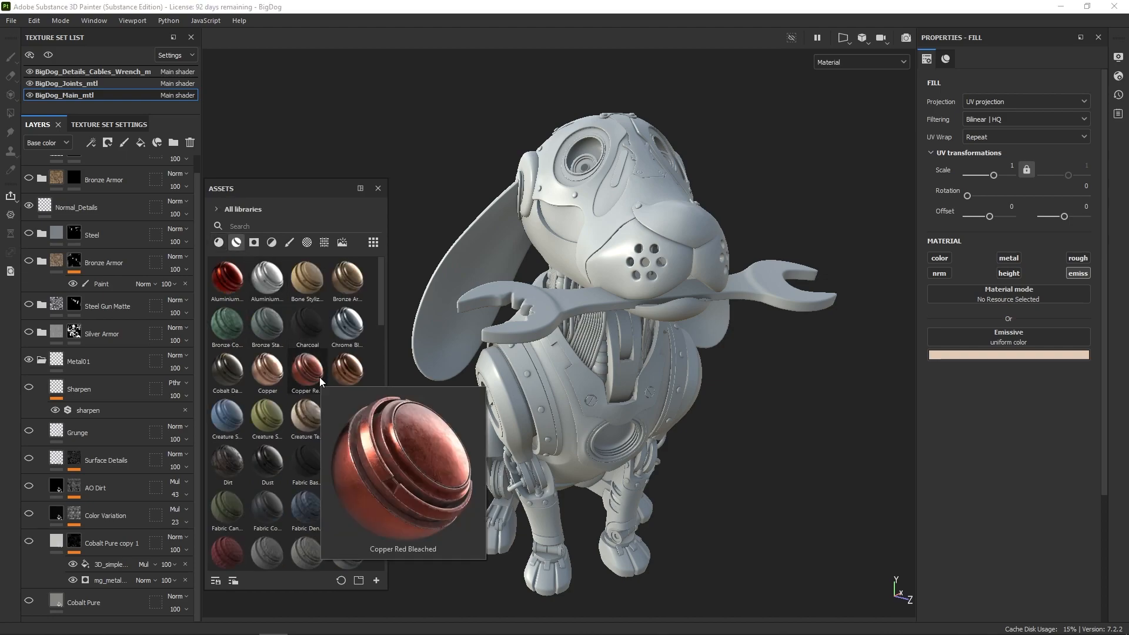
mouse_move(226, 369)
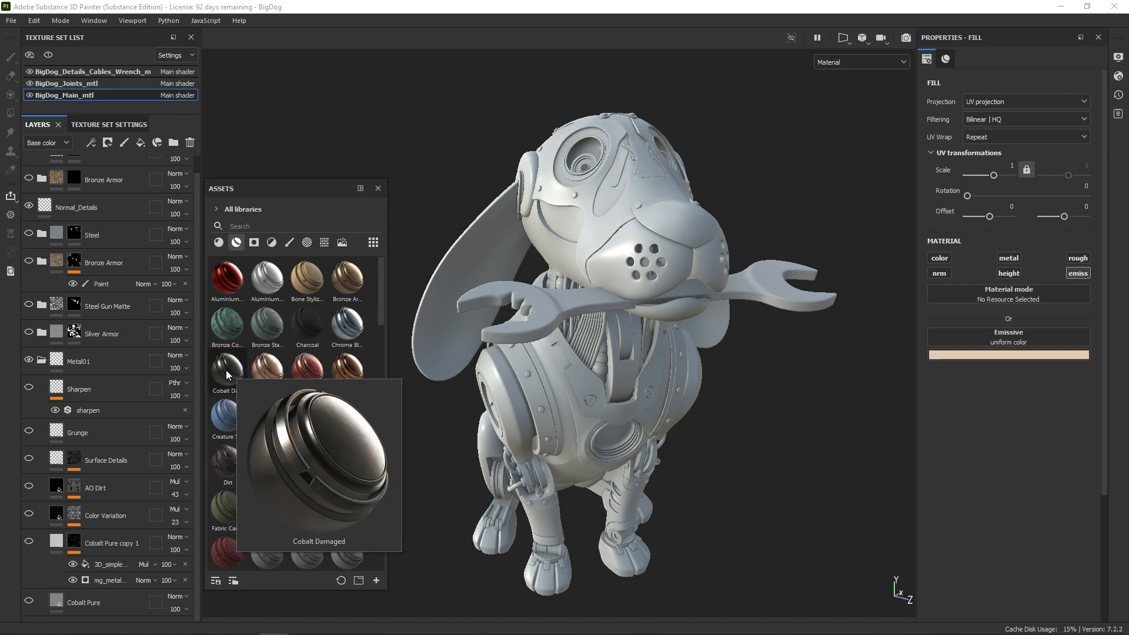
left_click(219, 243)
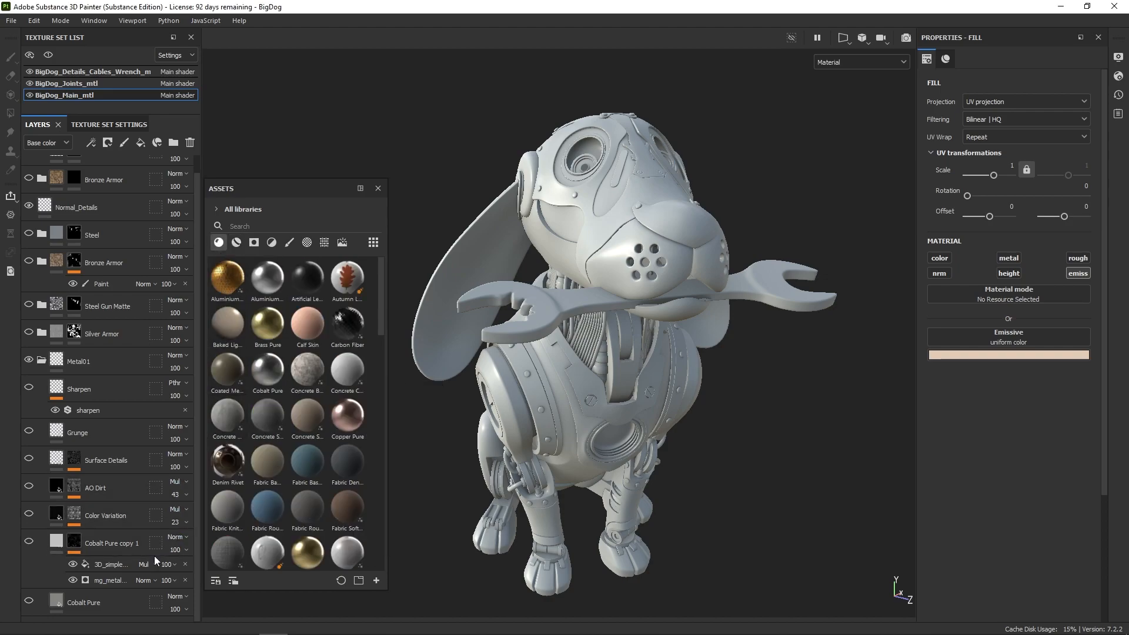
Make all layers of the Metal01 group visible, from Cobalt Pure up to Sharpen, and collapse the group
left_click(28, 600)
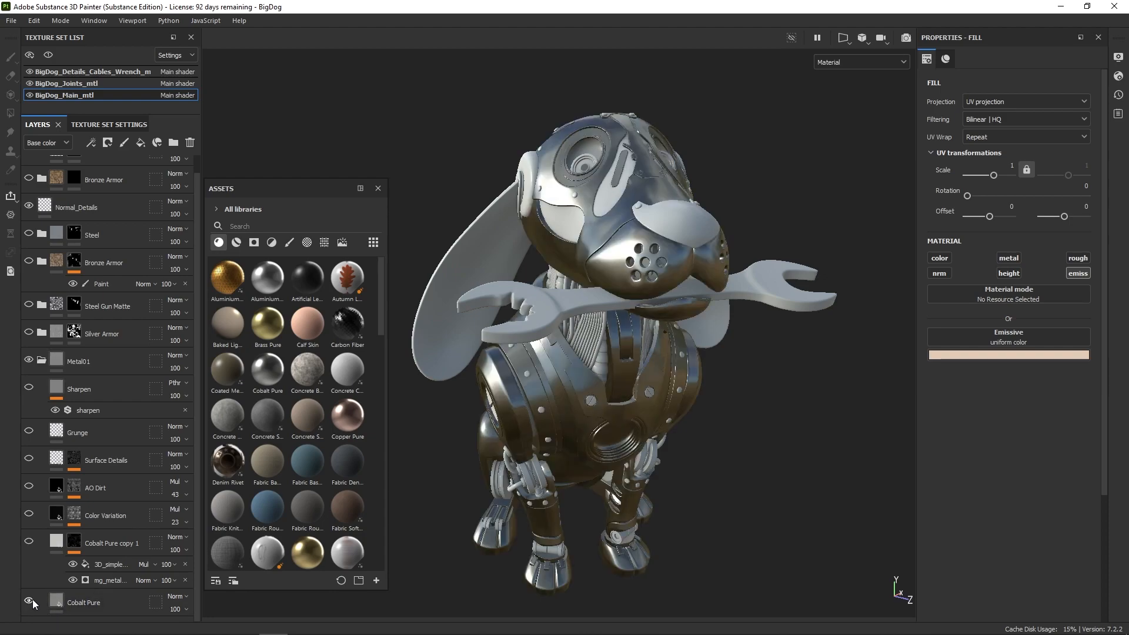
scroll(598, 245, "up", 2)
left_click_drag(599, 259, 624, 364, "alt")
left_click(29, 515)
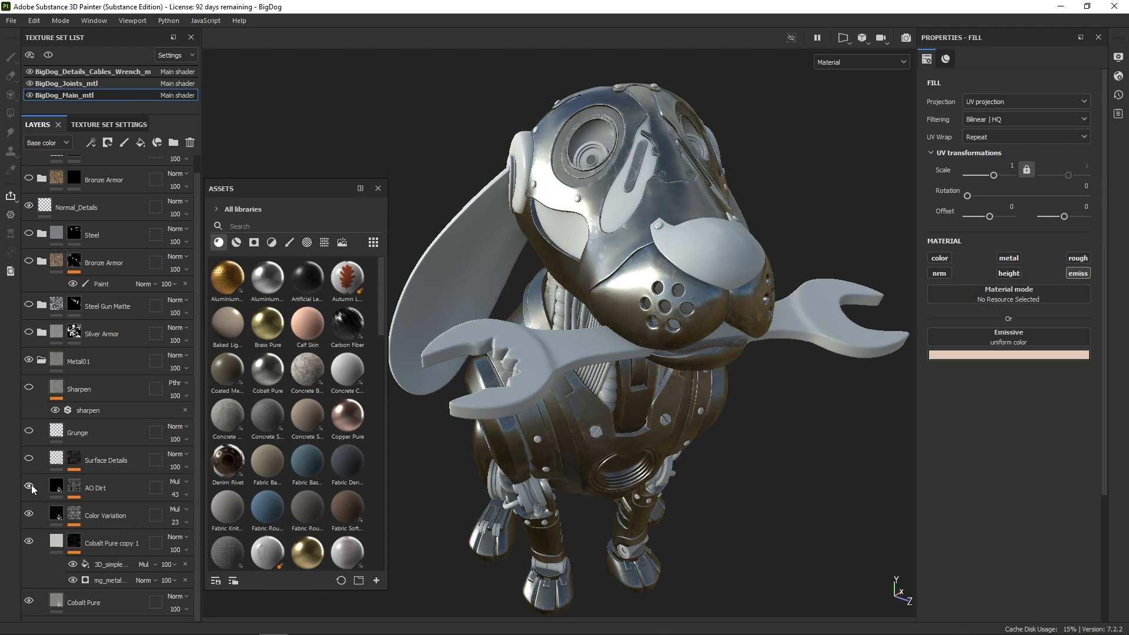
left_click(29, 459)
left_click(28, 433)
left_click(29, 389)
left_click(40, 361)
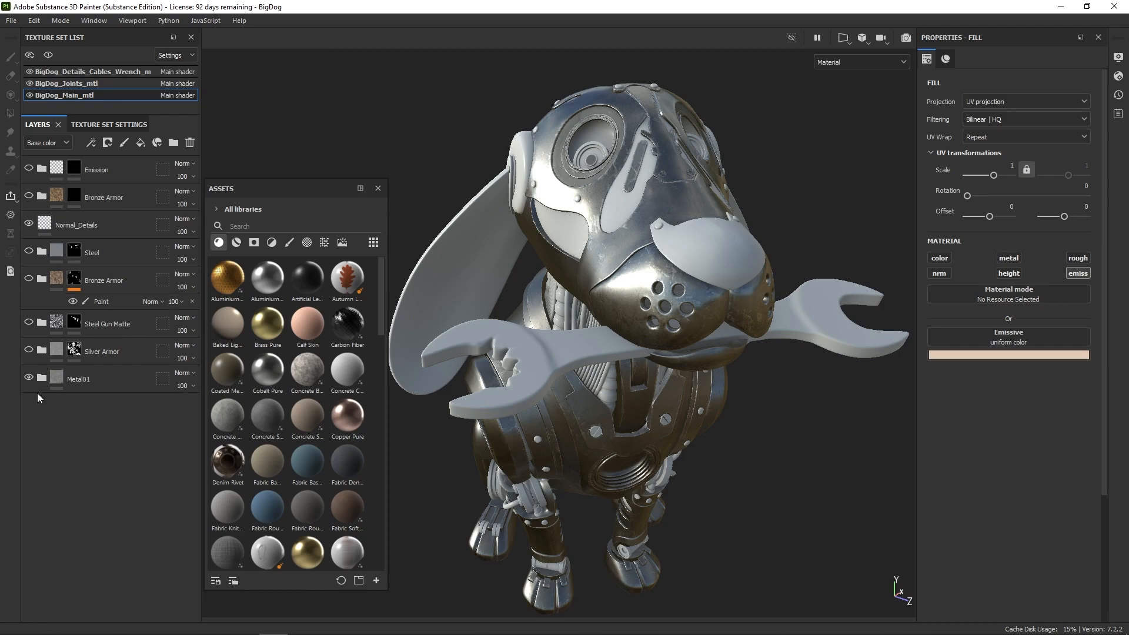
Show the Silver Armor, Steel Gun Matte, Steel, Emission and both Bronze Armor groups of BigDog_Main_mtl
left_click(29, 350)
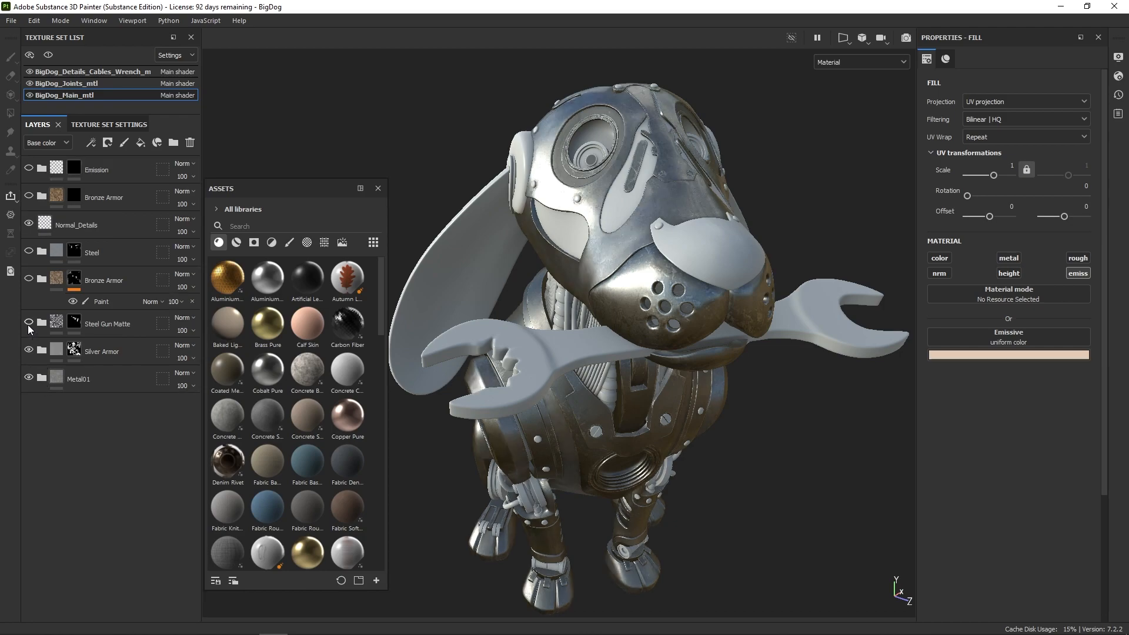
left_click(28, 278)
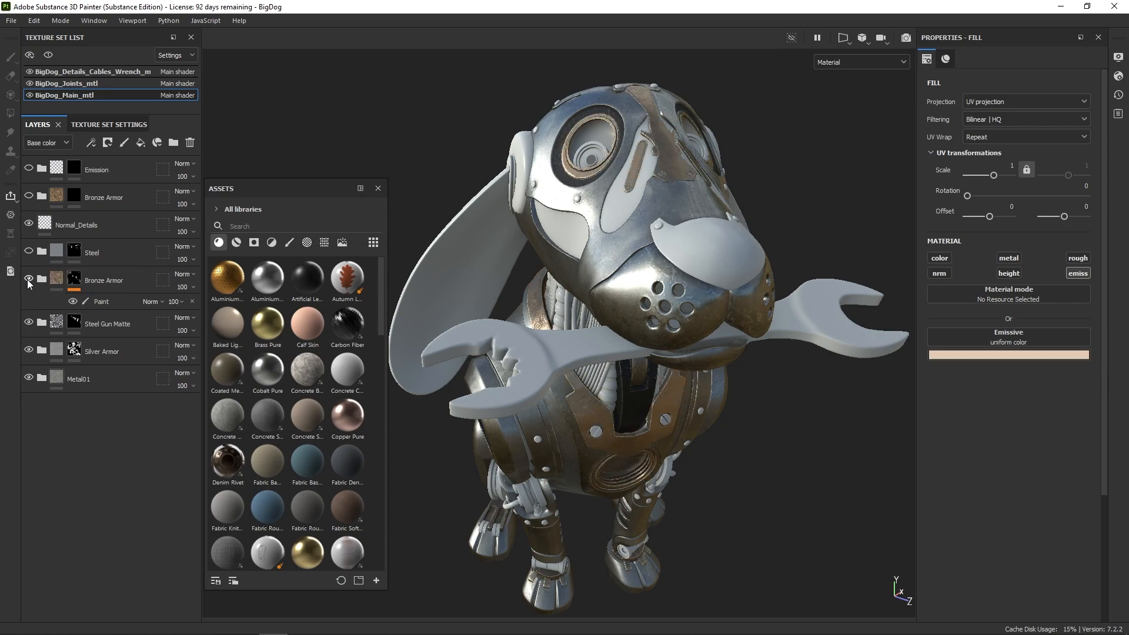
left_click(29, 250)
left_click(28, 196)
left_click(28, 168)
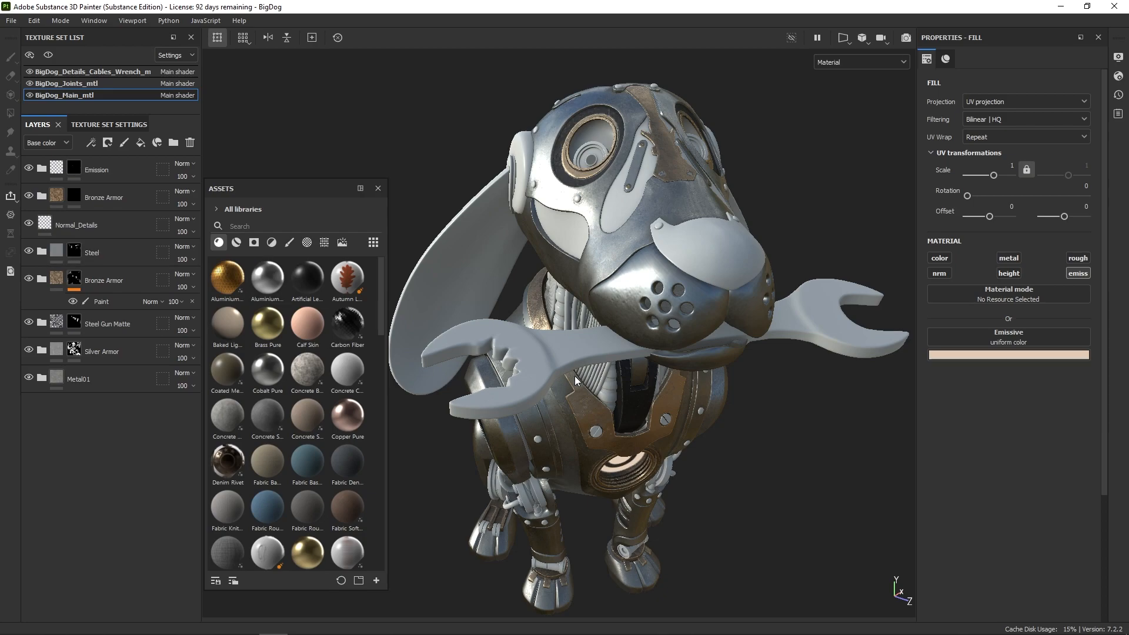
Display the Roughness channel on the dog, switch to the Metallic channel, and inspect it up close around the neck and body
left_click(890, 62)
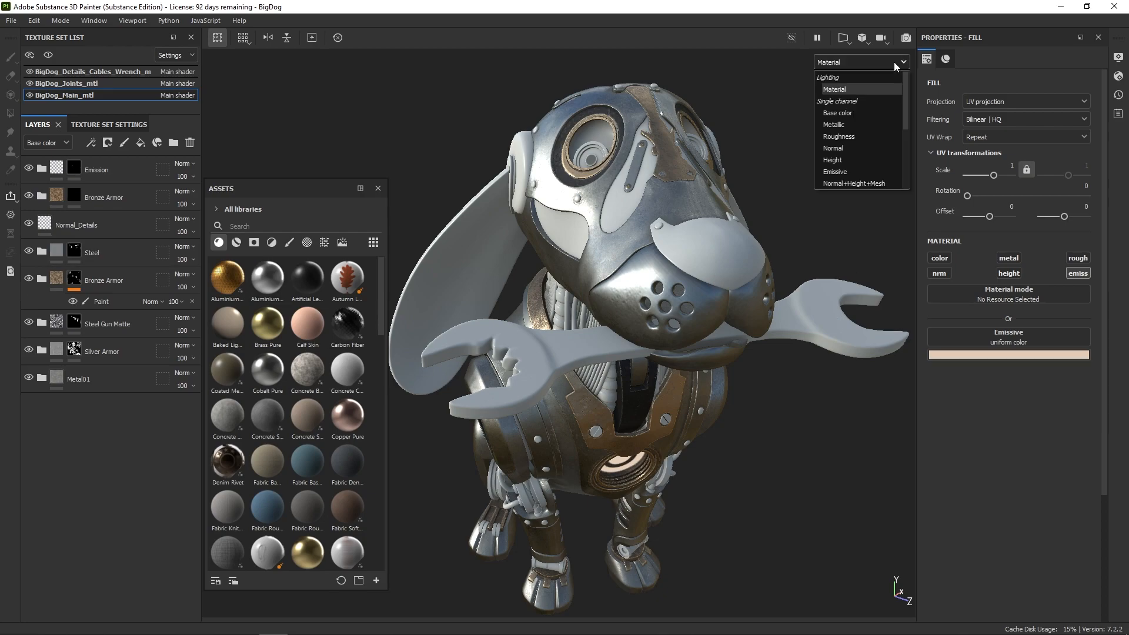
left_click(866, 136)
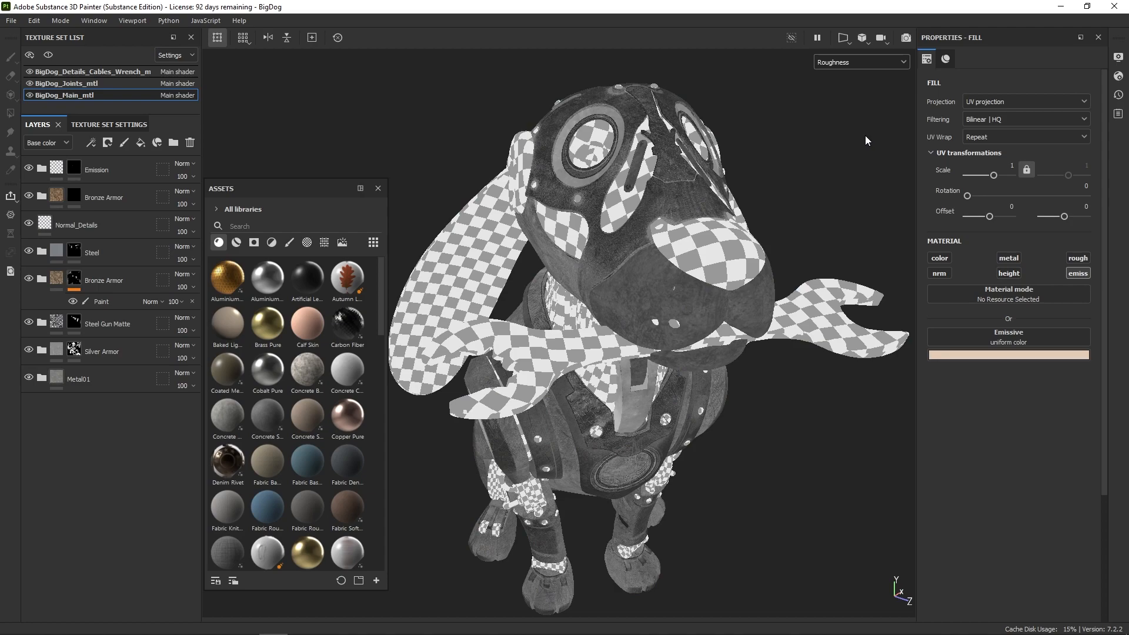
left_click(873, 63)
left_click(860, 126)
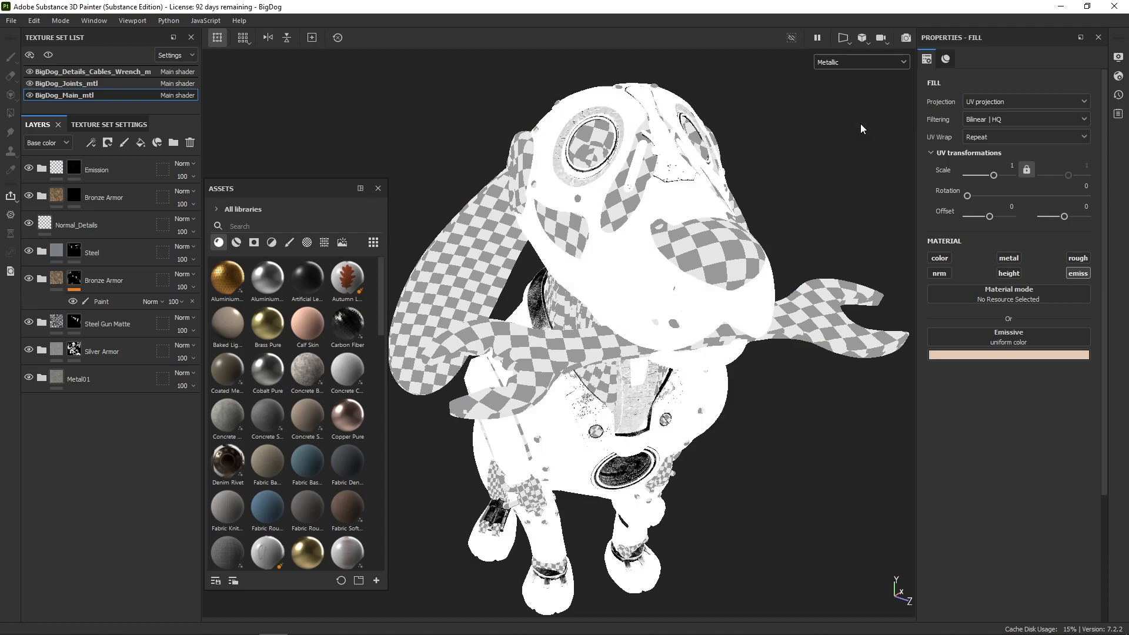
left_click_drag(667, 542, 690, 443, "alt")
right_click_drag(689, 442, 741, 518, "alt")
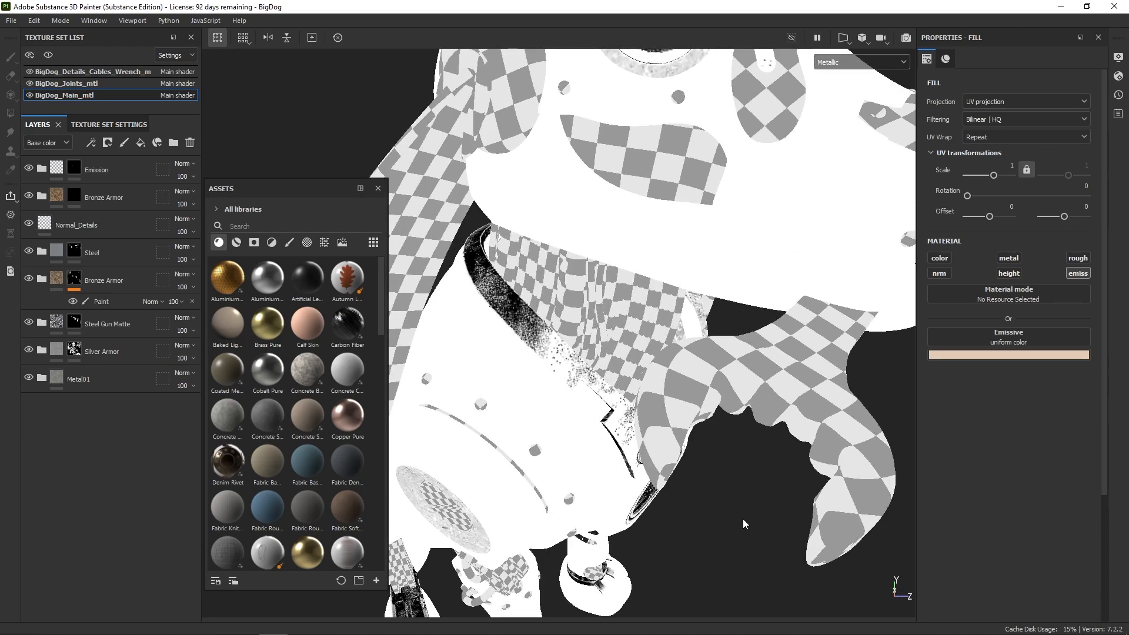
Return the viewport display to the full Material and examine the whole dog from the front
left_click(880, 64)
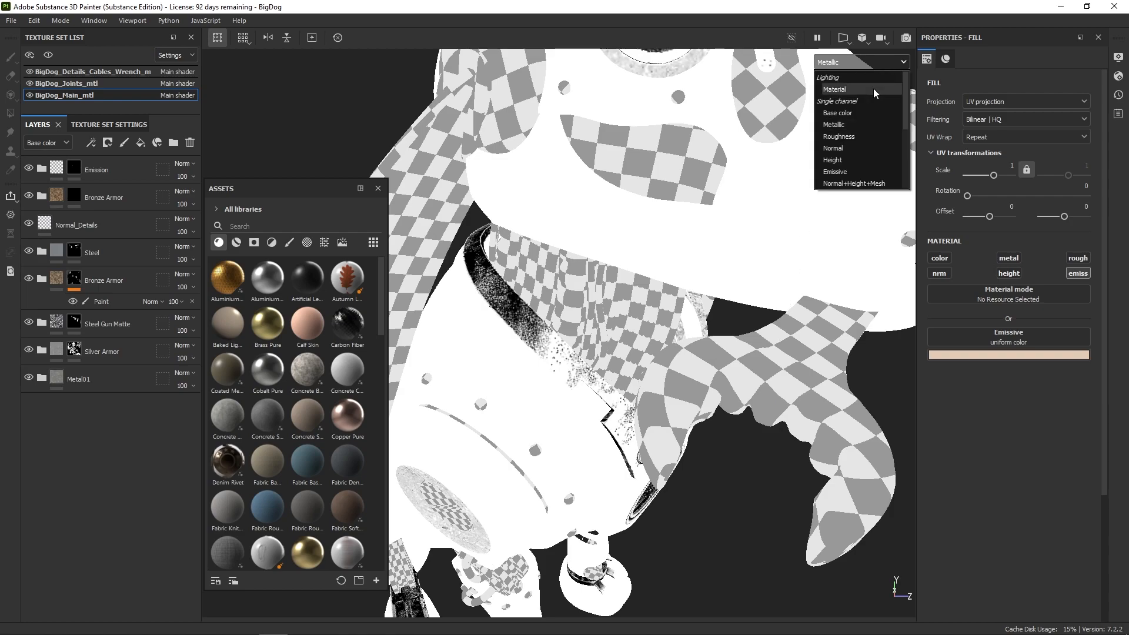
left_click(874, 88)
mouse_move(828, 147)
right_mouse_down("alt")
mouse_move(441, 282)
mouse_move(386, 286)
right_mouse_up("alt")
left_click_drag(672, 400, 584, 374, "alt")
right_click_drag(746, 434, 694, 416, "alt")
left_click_drag(694, 416, 588, 435, "alt")
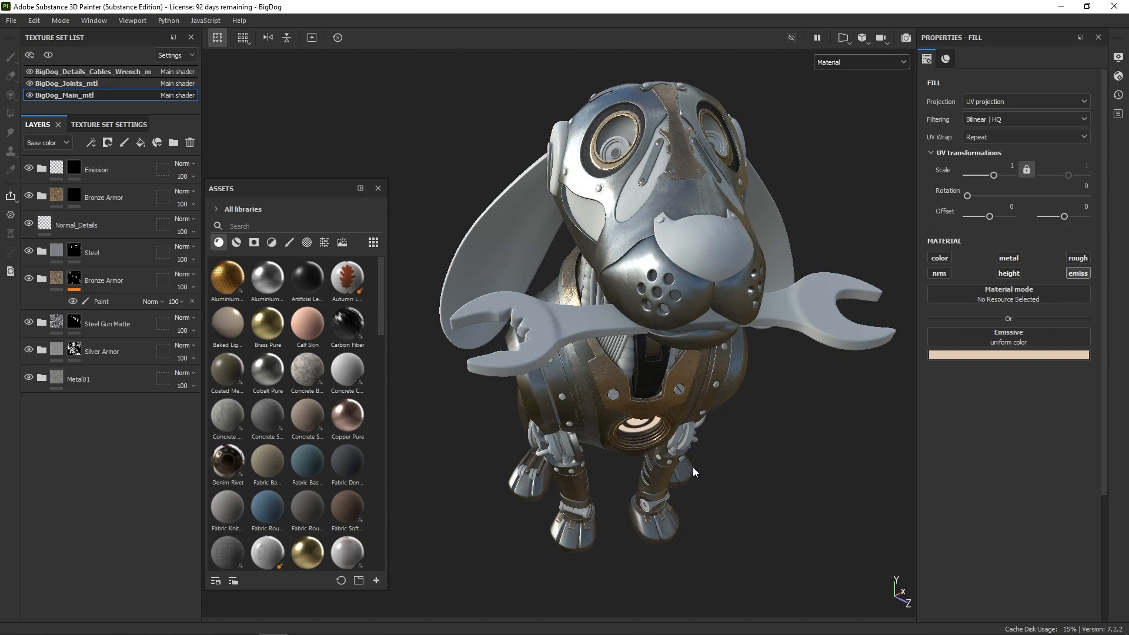
Export the BigDog_Main_mtl textures using the Vray Next (Metallic Roughness) output template
left_click(12, 20)
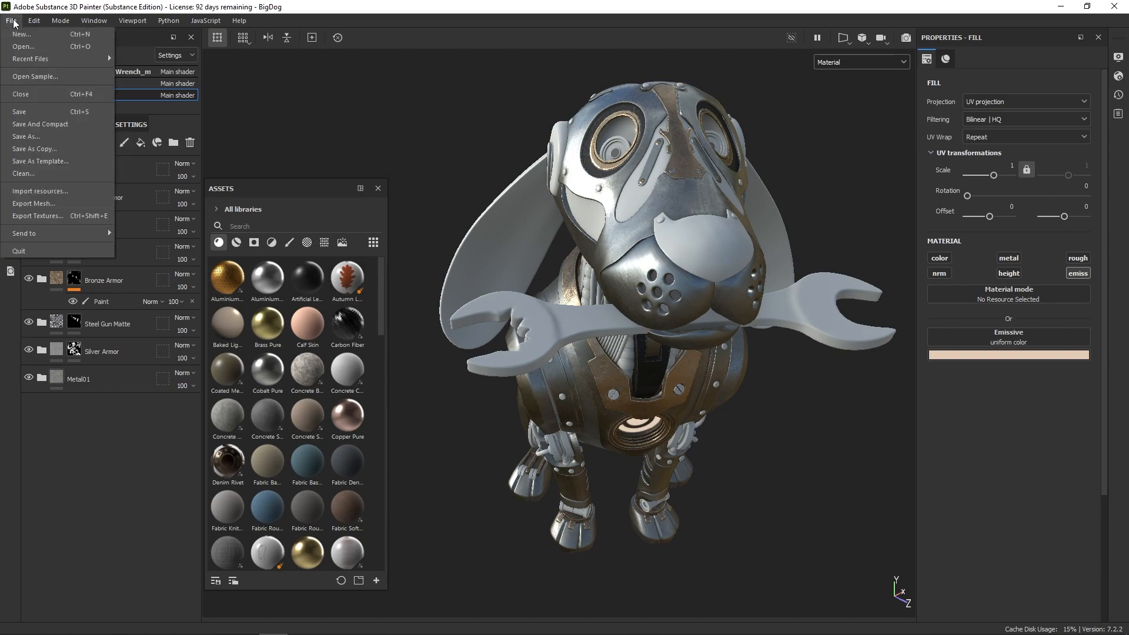
left_click(38, 216)
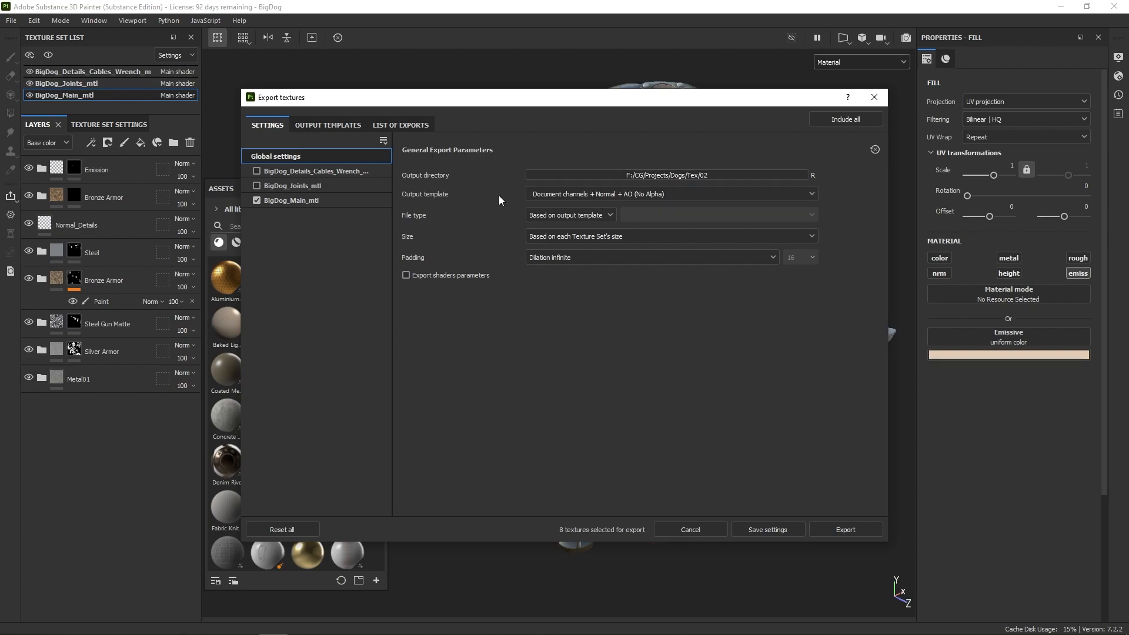
left_click(575, 195)
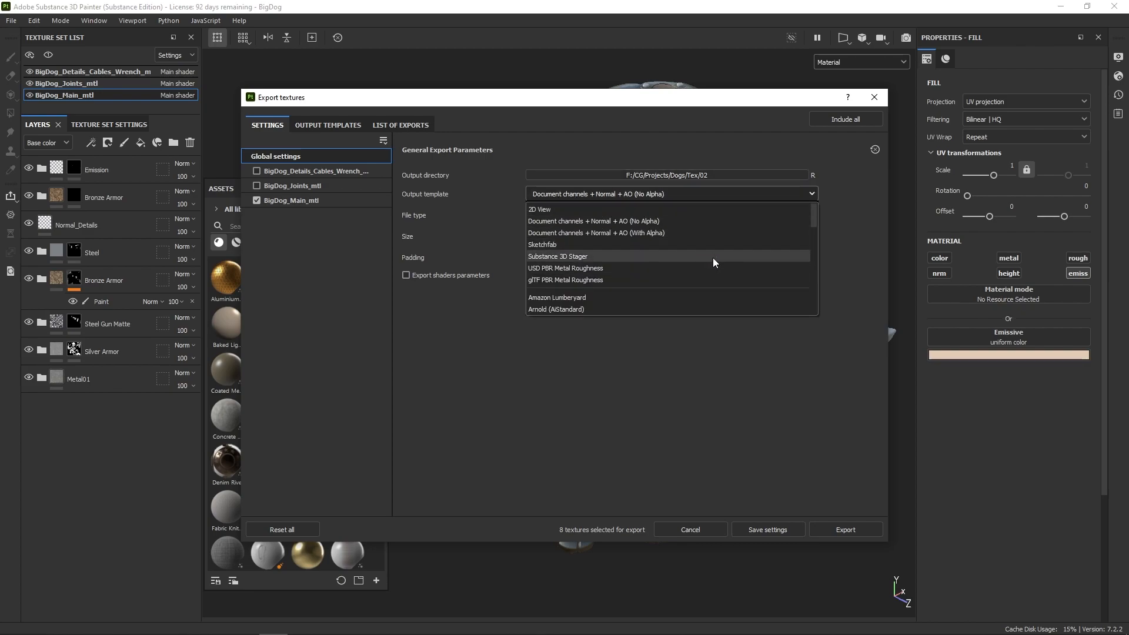
left_click_drag(814, 217, 813, 301)
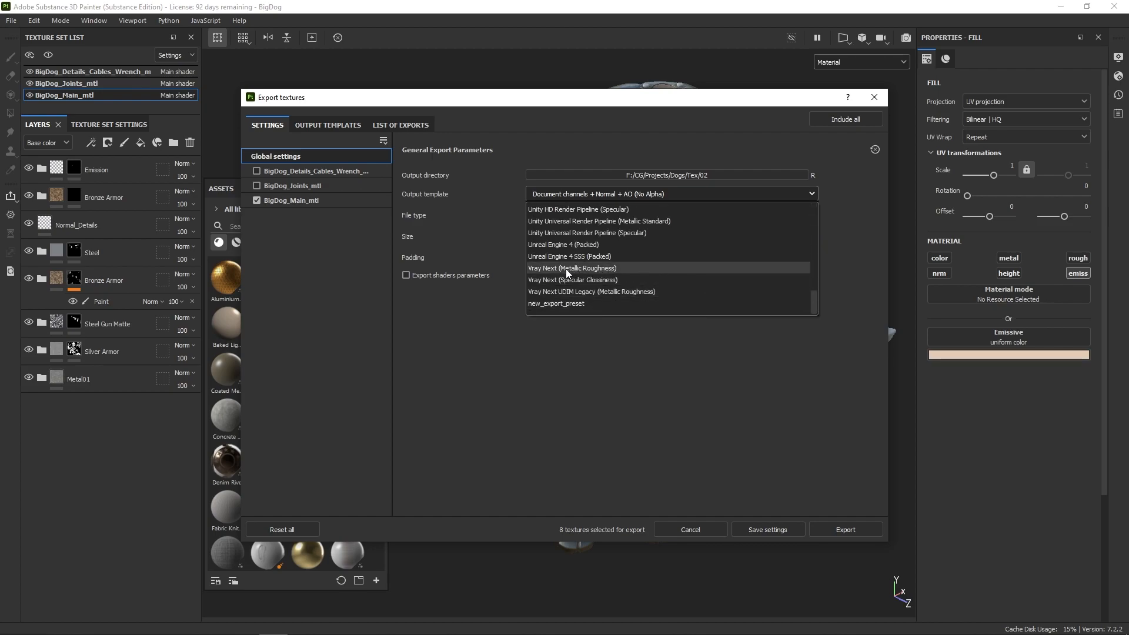
left_click(624, 268)
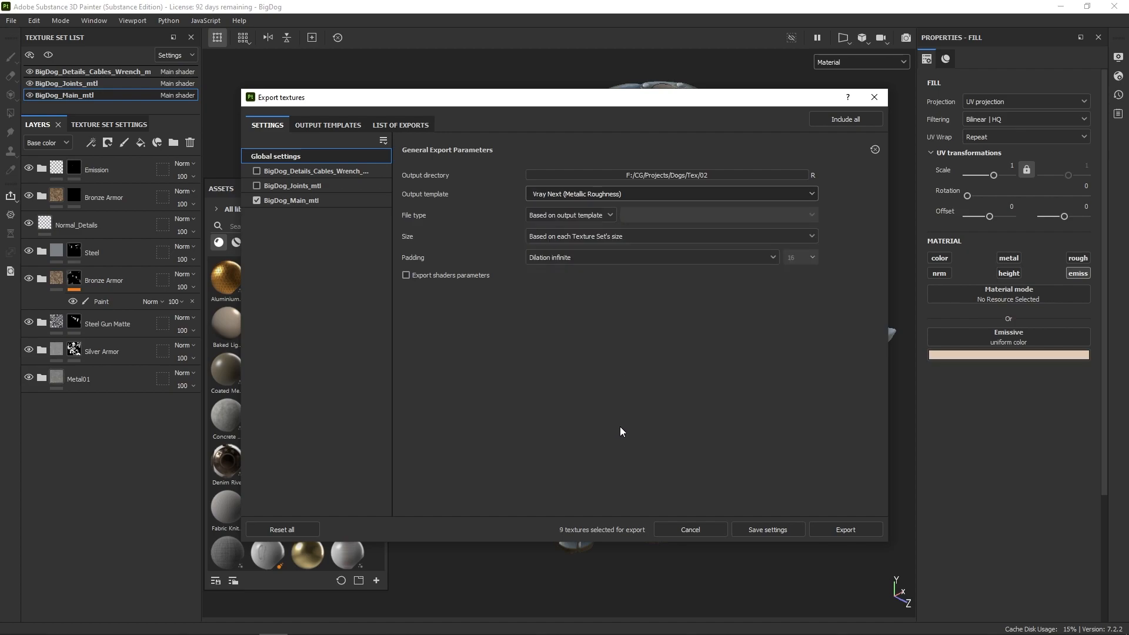
left_click(862, 531)
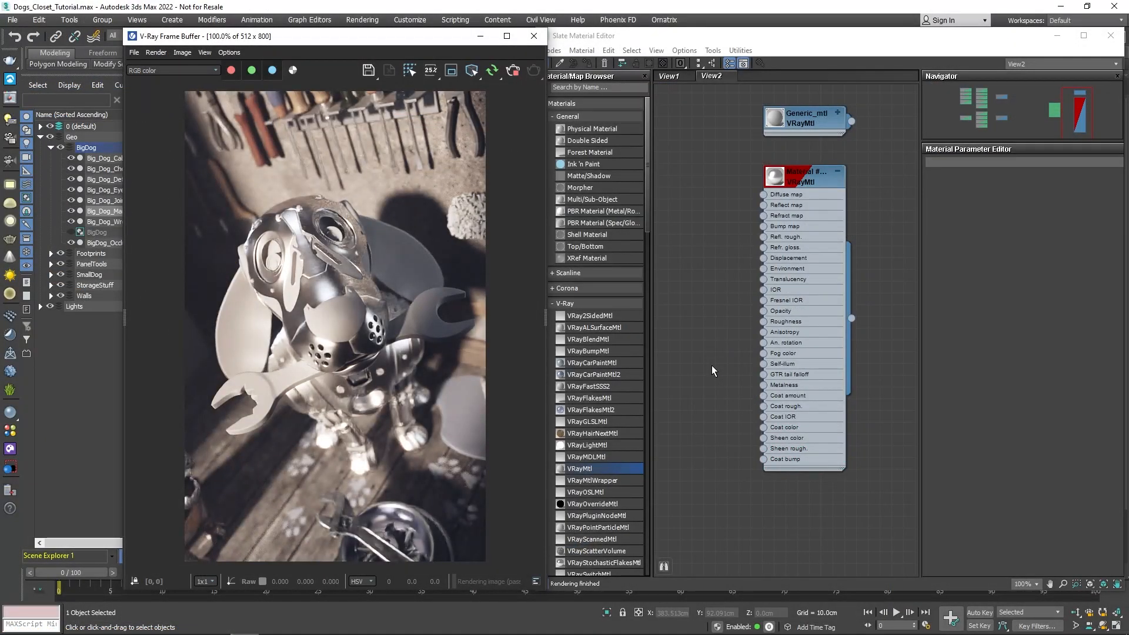
Switch to 3ds Max, add a new VRayMtl below the existing one and assign it to the selected main body object
middle_click_drag(743, 488, 753, 250)
left_click_drag(799, 327, 820, 274)
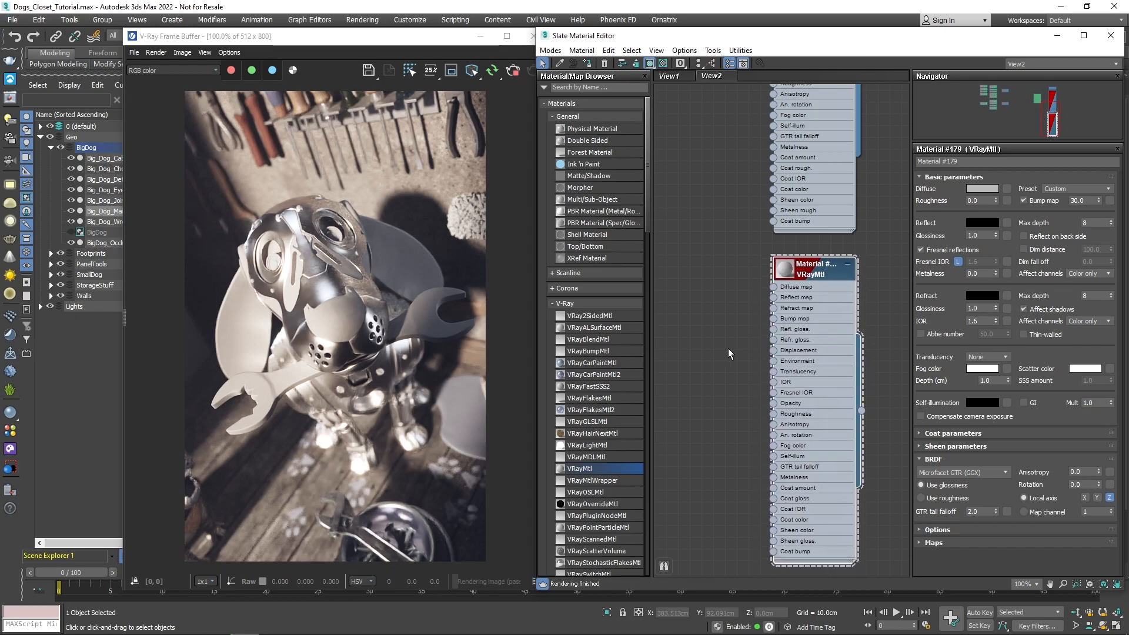
right_click(806, 270)
left_click(833, 288)
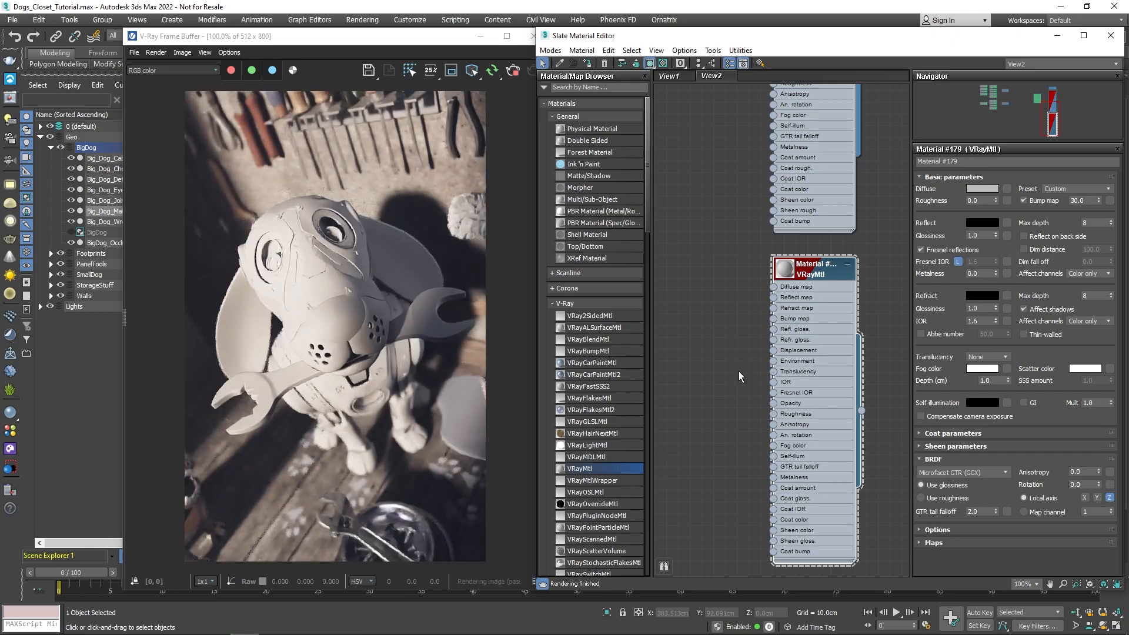
Add a VRayBitmap that loads BigDog_Main_Diff and place it beside the new VRayMtl
scroll(600, 407, "down", 15)
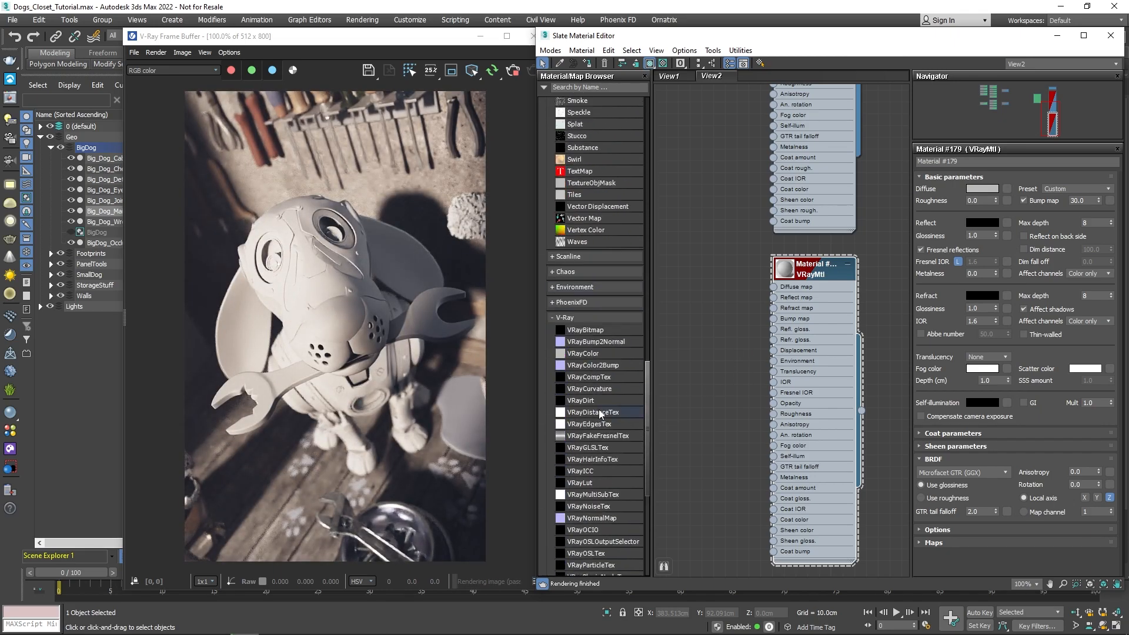
scroll(598, 409, "down", 3)
left_click_drag(590, 287, 704, 342)
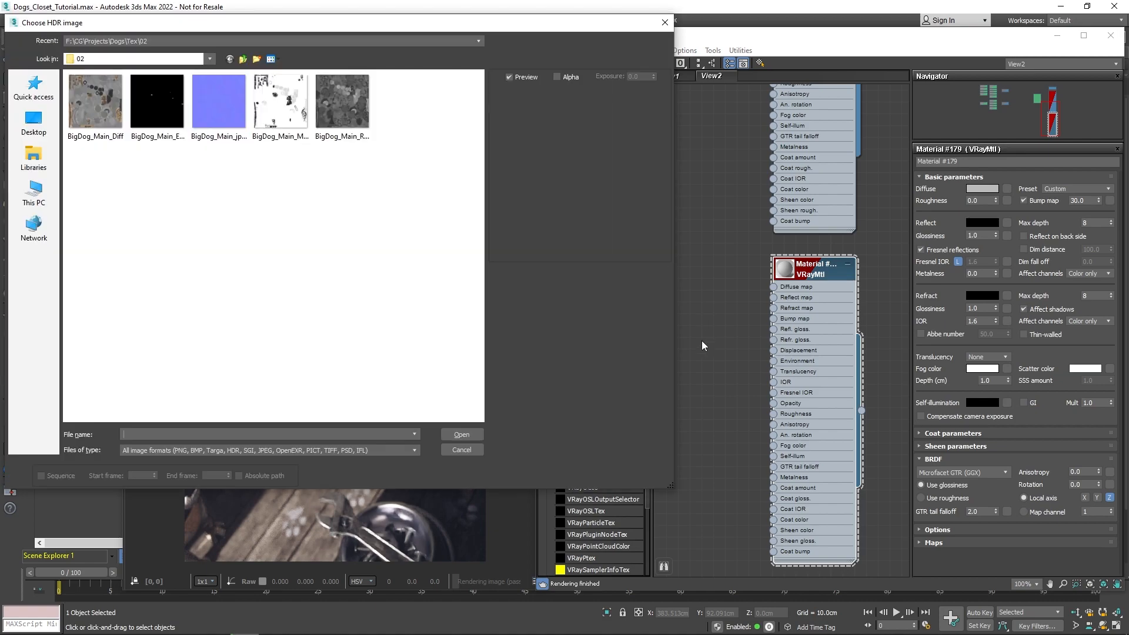
left_click(92, 107)
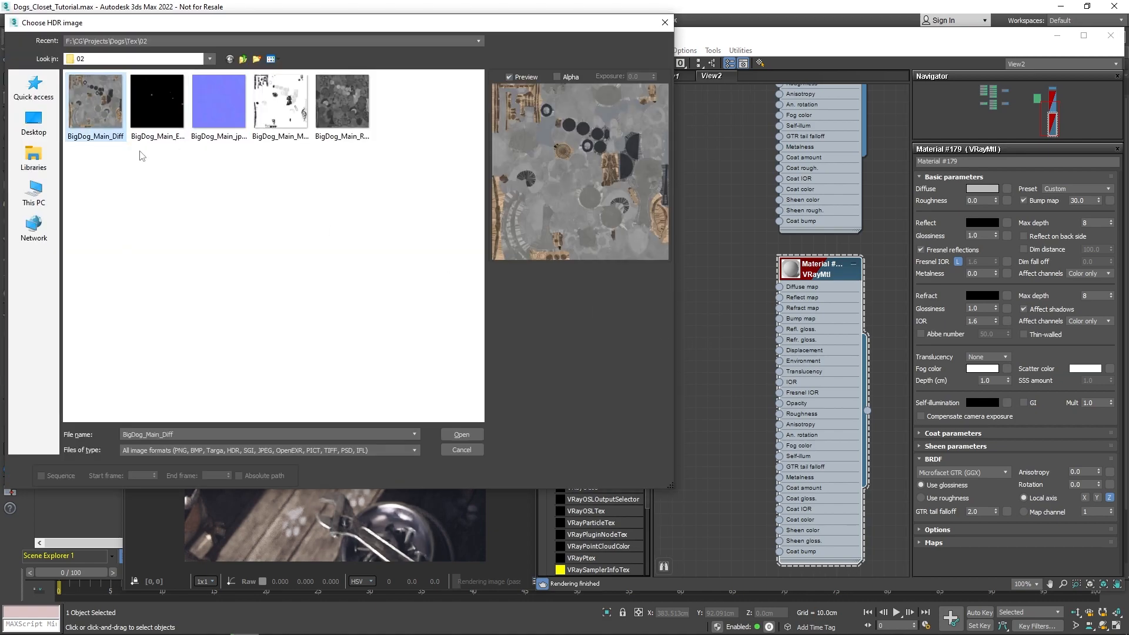
left_click(472, 432)
left_click_drag(796, 284, 677, 252)
middle_click_drag(735, 373, 767, 372)
Duplicate the diffuse VRayBitmap node into four copies stacked below the original
left_click_drag(711, 250, 713, 295, "shift")
left_click_drag(712, 296, 715, 391, "shift")
left_click_drag(715, 390, 727, 438, "shift")
Load BigDog_Main_Emiss into the first bitmap copy and the BigDog_Main roughness texture into the second
left_click(718, 291)
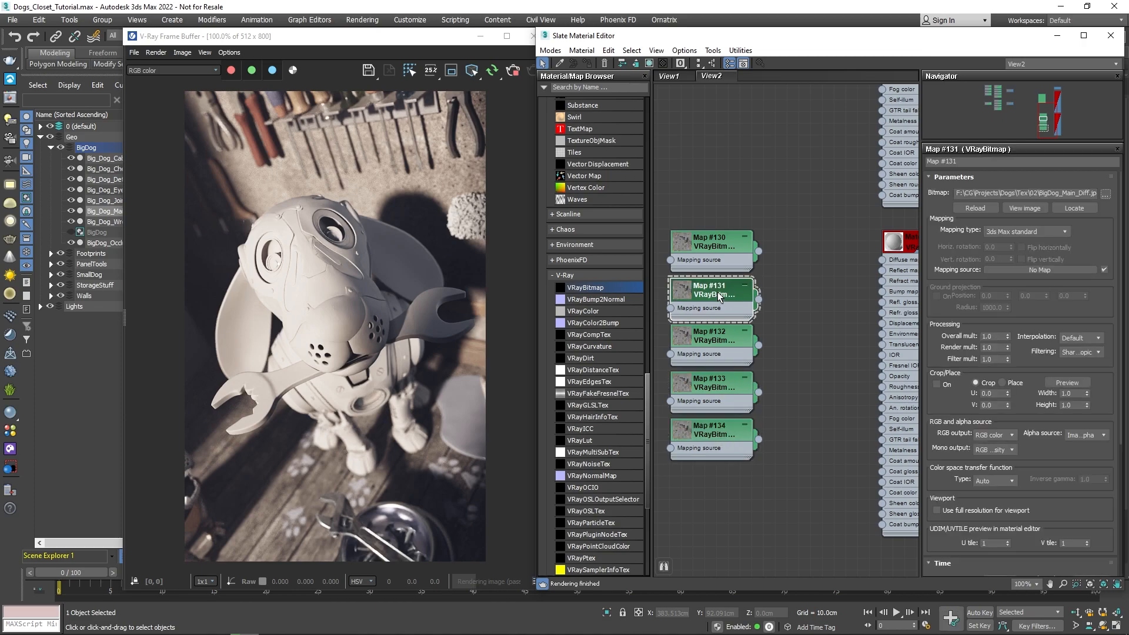
left_click(1105, 193)
left_click(607, 165)
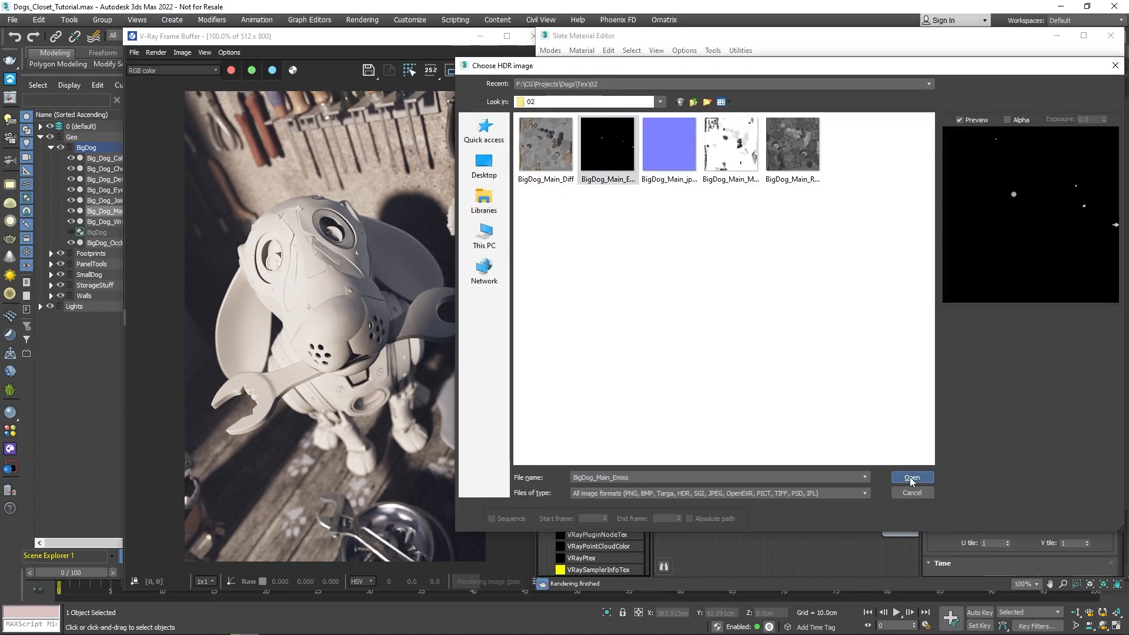
left_click(911, 478)
double_click(713, 336)
left_click(1105, 194)
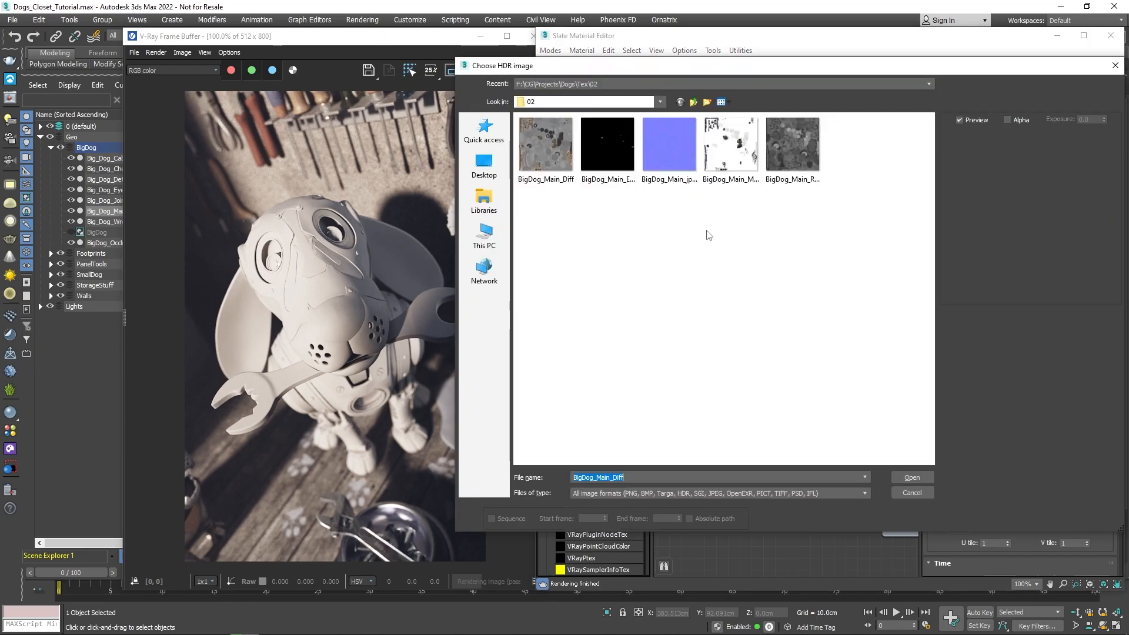
left_click(798, 152)
left_click(912, 478)
Load the BigDog_Main metallic texture into the third bitmap copy and the normal texture into the last one
double_click(708, 387)
left_click(1106, 193)
left_click(731, 152)
left_click(908, 478)
double_click(711, 431)
left_click(1106, 193)
left_click(670, 152)
left_click(908, 478)
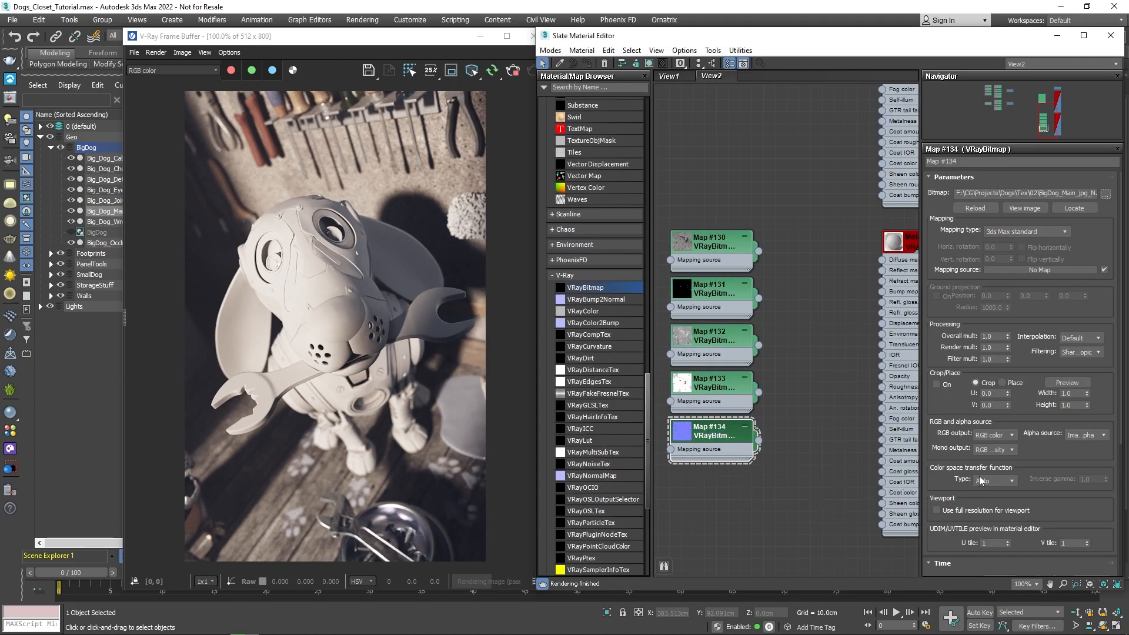
Set the color space transfer function to None for the normal, metallic and roughness bitmaps
left_click(998, 481)
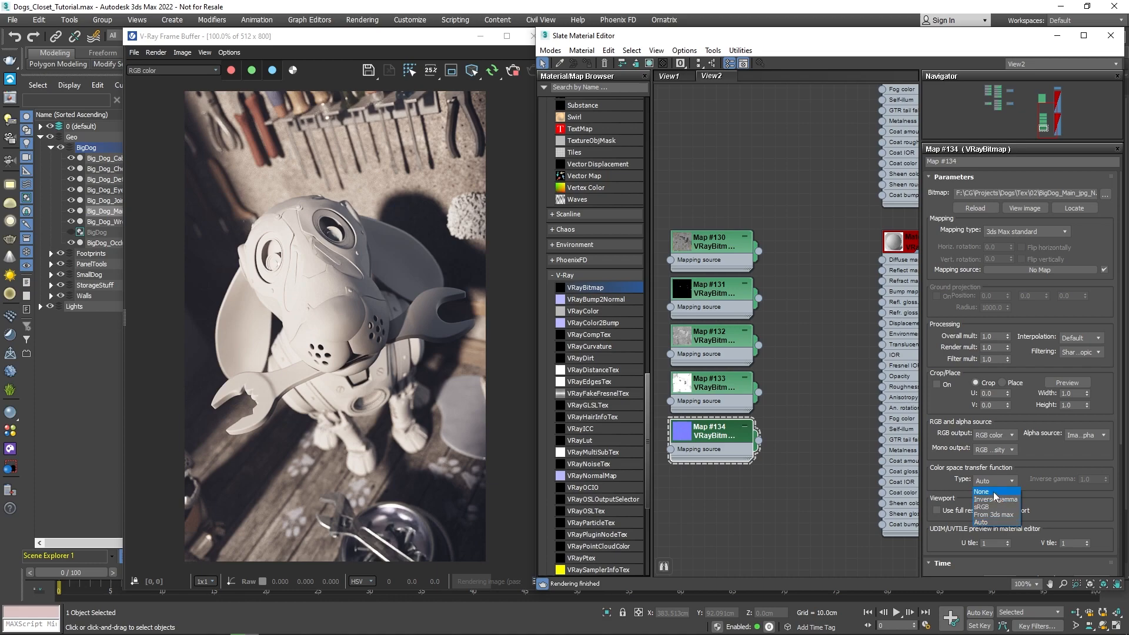
left_click(996, 499)
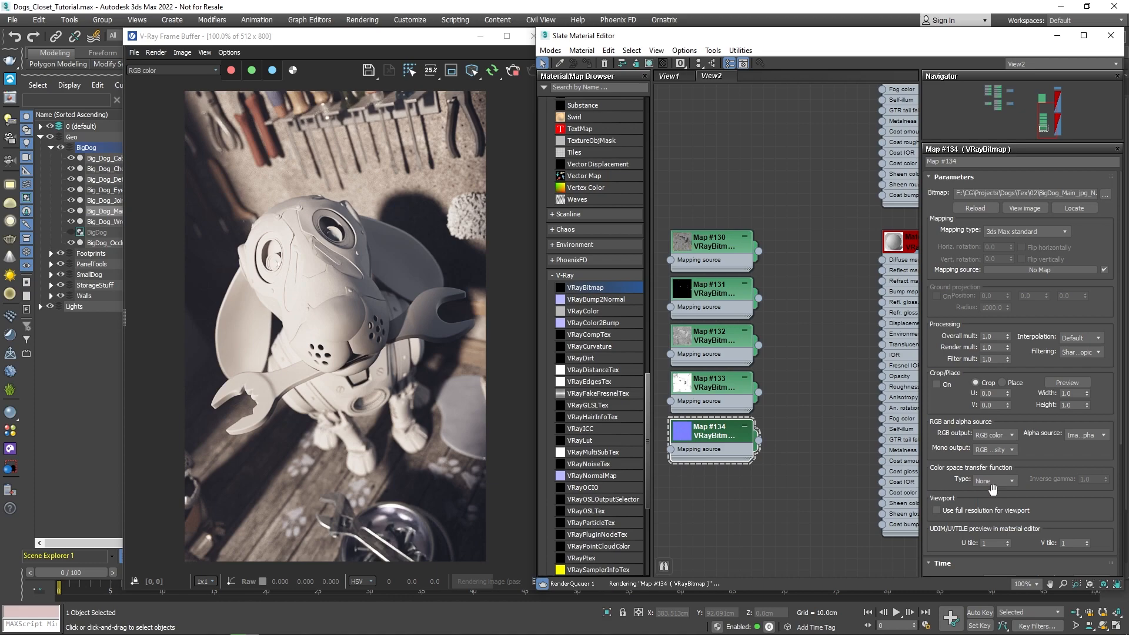
left_click(717, 386)
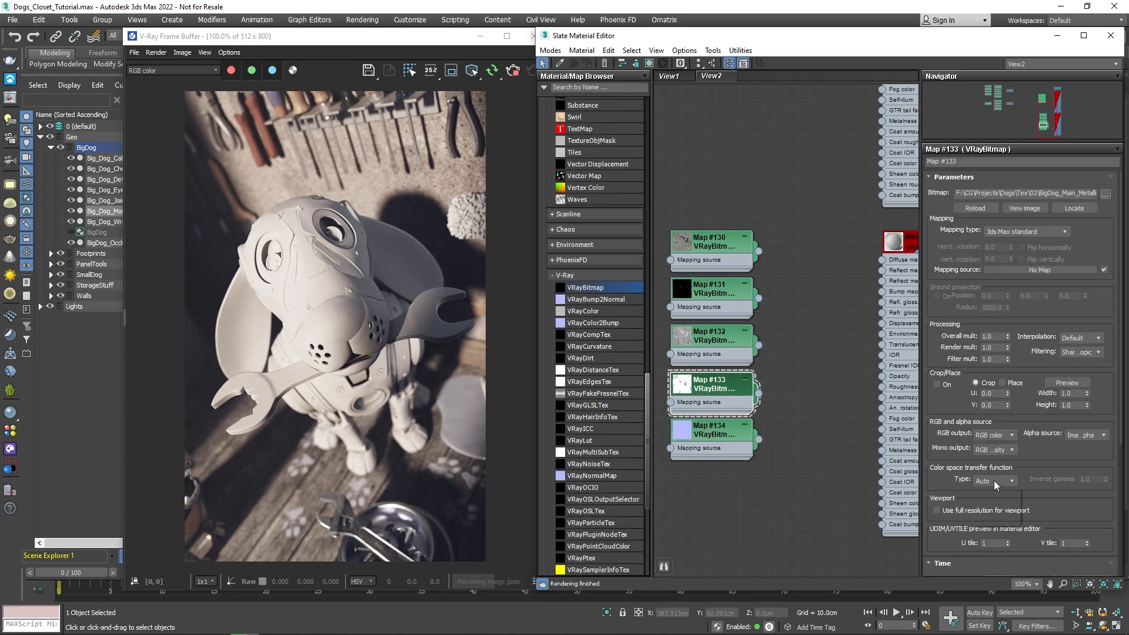
left_click(994, 481)
left_click(996, 498)
left_click(711, 333)
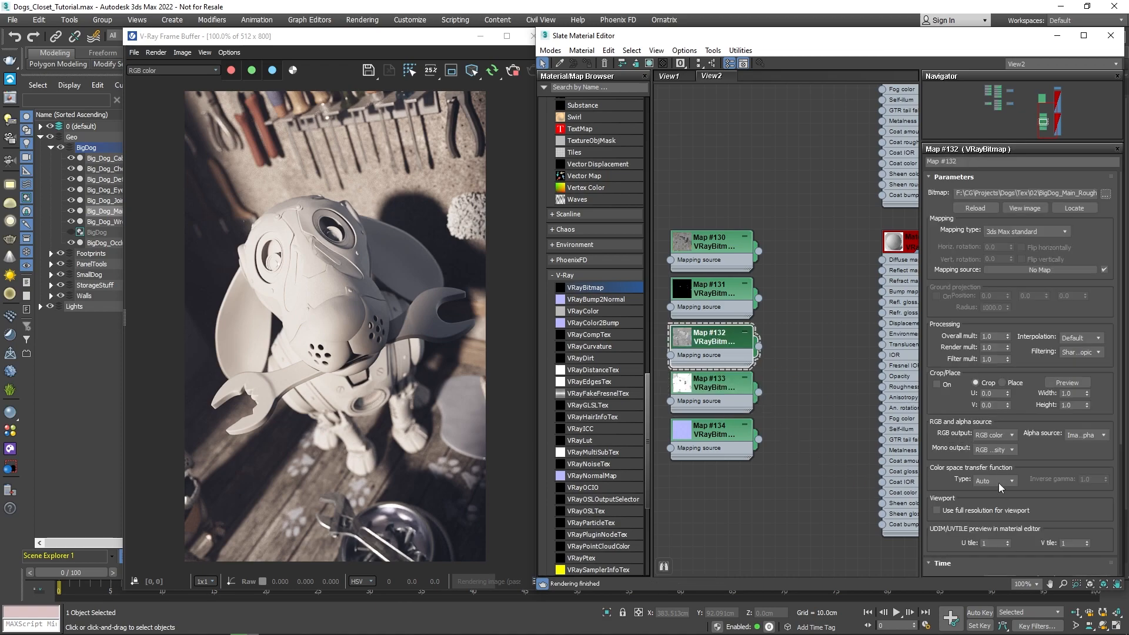
left_click(980, 481)
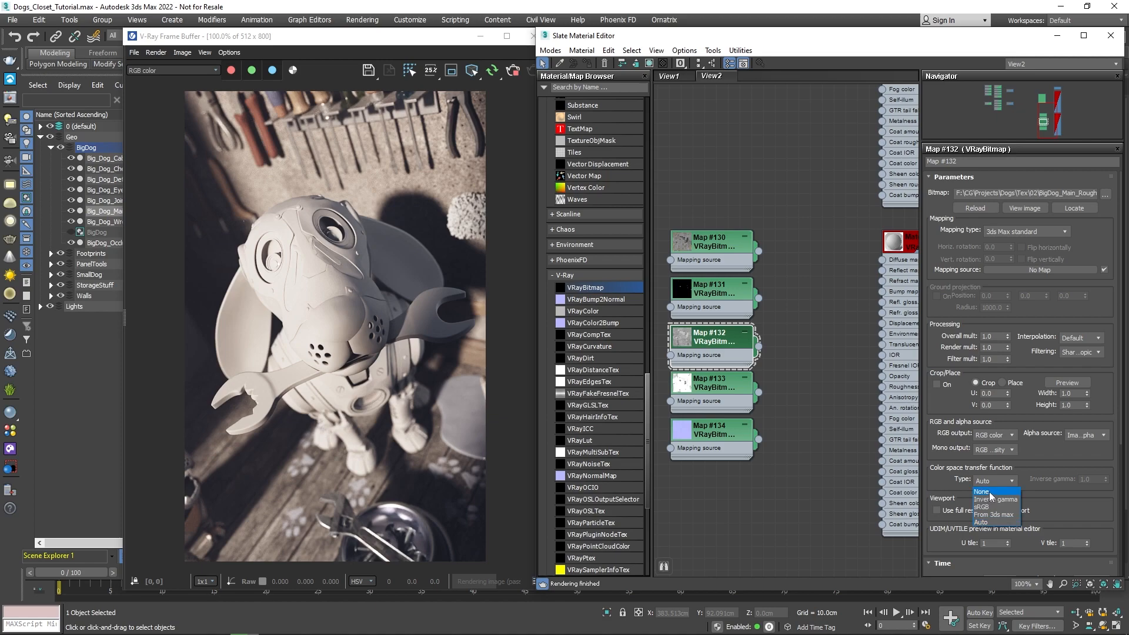
left_click(990, 493)
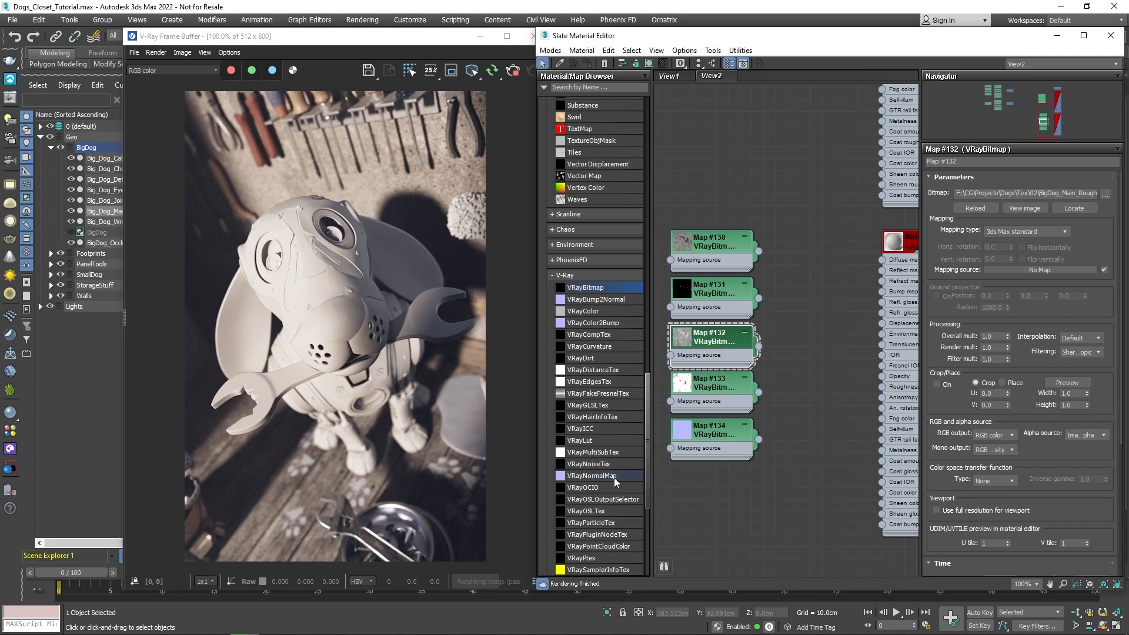
Add a VRayNormalMap, feed the normal bitmap into its Normal map input and enable Flip green
left_click(593, 475)
left_click_drag(705, 486, 707, 488)
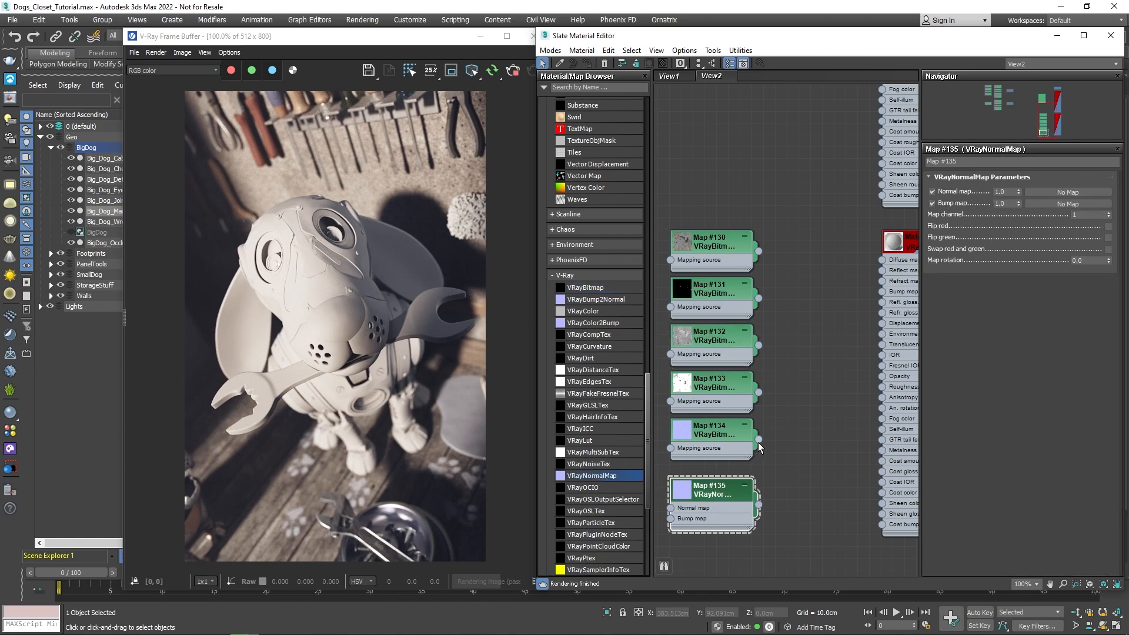
left_click_drag(758, 441, 675, 509)
left_click(1108, 238)
Connect the VRayNormalMap to the new VRayMtl's Bump map and set the bump amount to 100
left_click(911, 250)
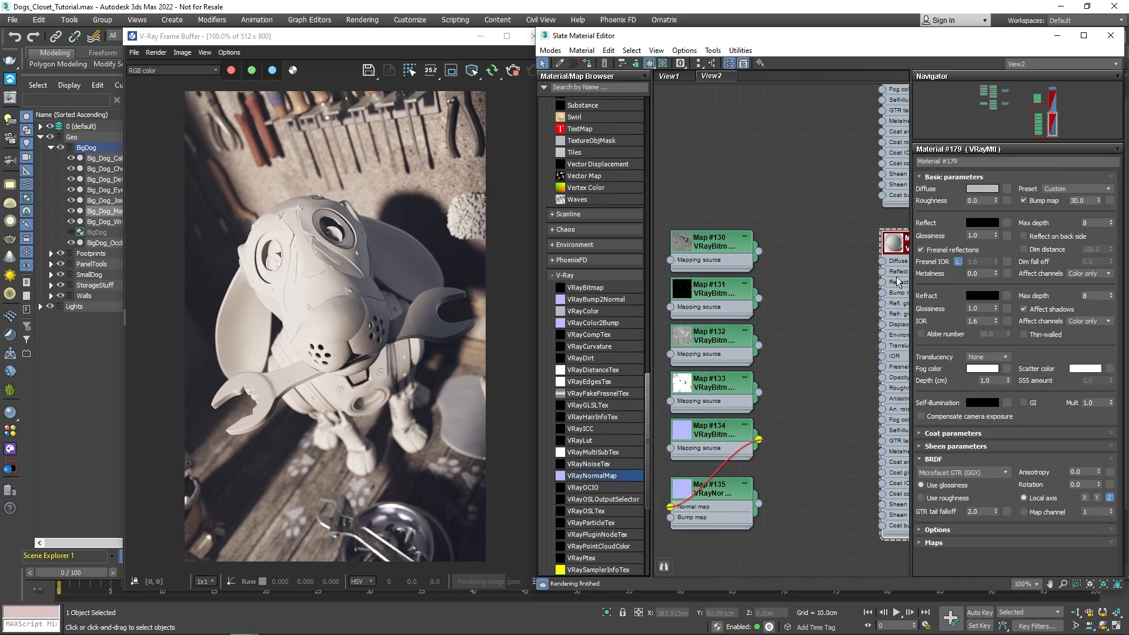
left_click_drag(759, 504, 882, 292)
left_click(811, 353)
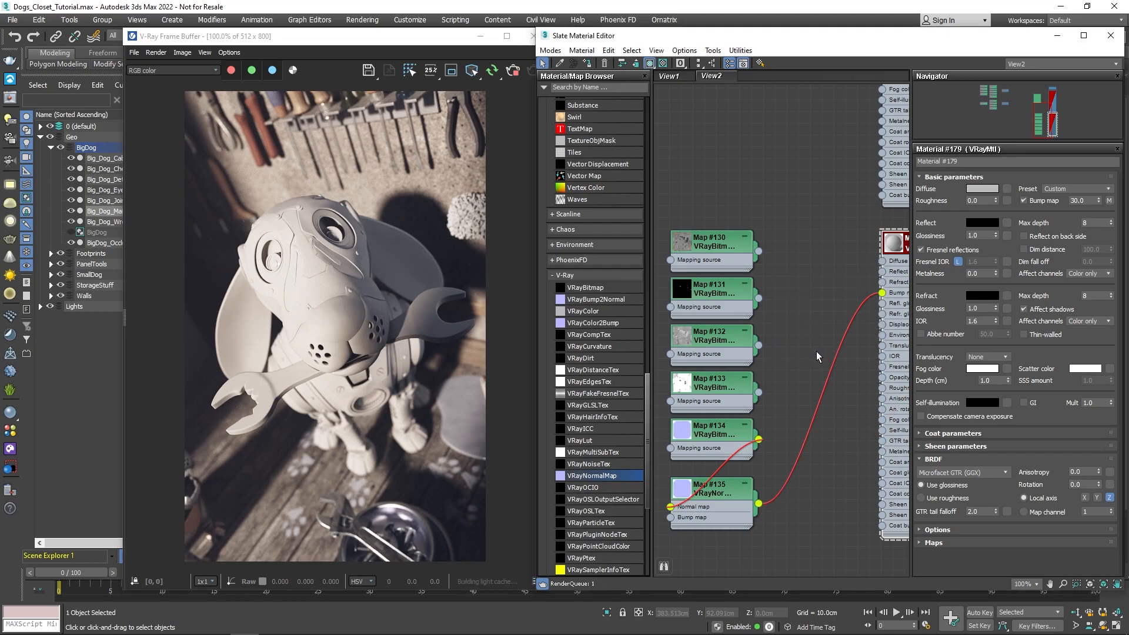
left_click_drag(1087, 201, 1061, 203)
type("100")
key("Return")
Switch the material's BRDF to Use roughness and connect the metallic bitmap to Metalness
left_click(921, 499)
left_click_drag(758, 393, 1006, 273)
left_click(813, 349)
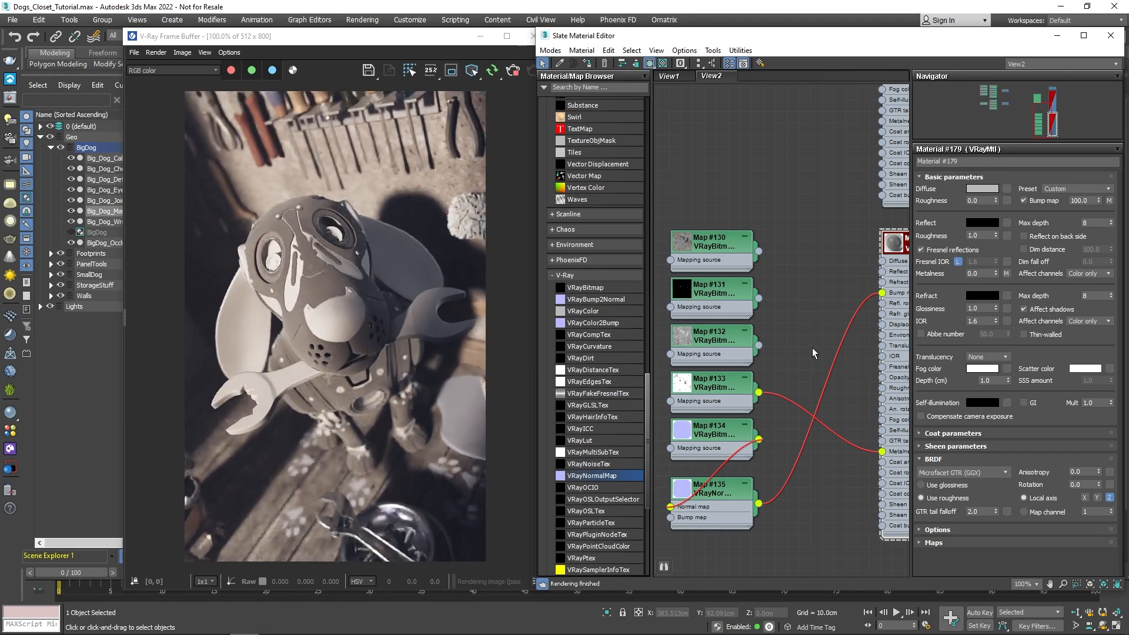
Set the Reflect color to pure white and connect the roughness bitmap to the reflection roughness input
left_click(982, 222)
left_click(721, 183)
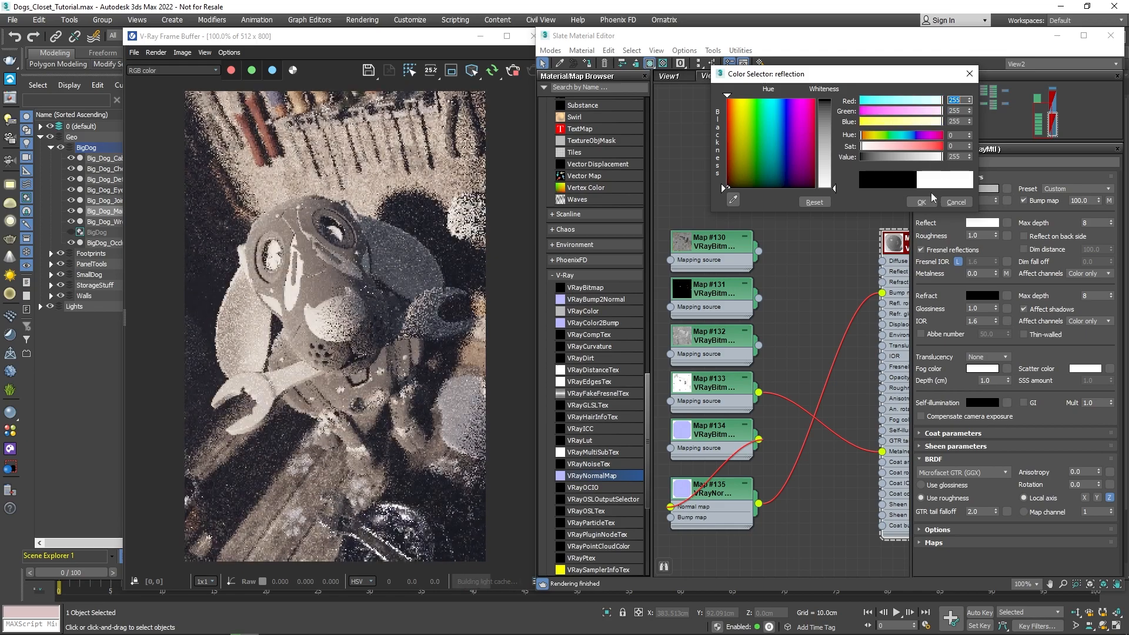
left_click(932, 188)
left_click_drag(759, 345, 882, 303)
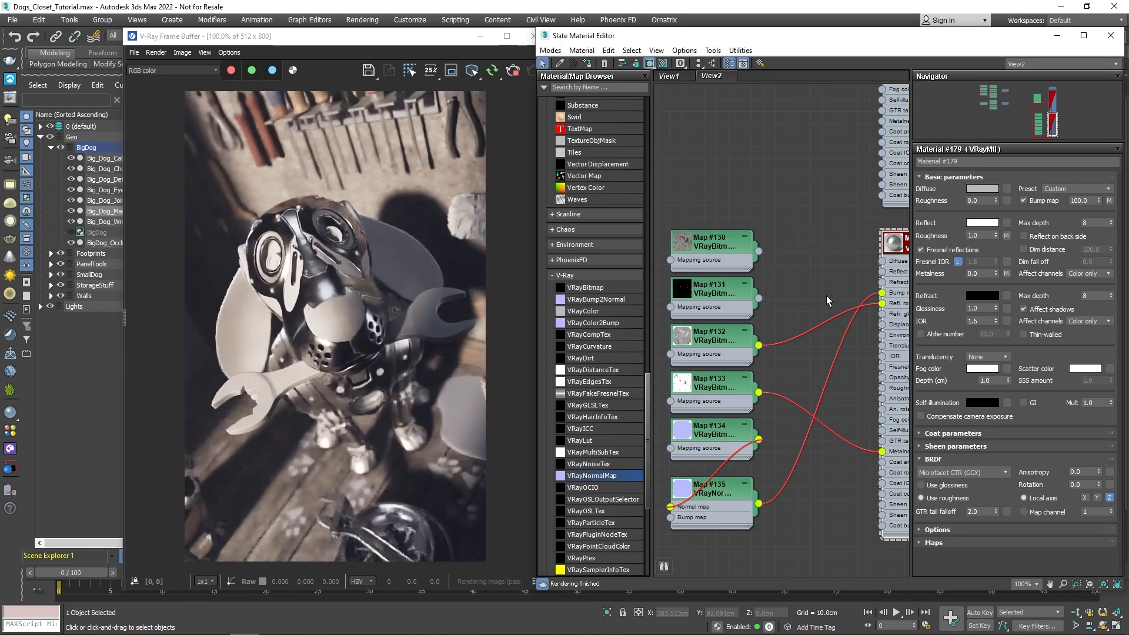
Connect the emissive bitmap to Self-illumination and enable Compensate camera exposure
left_click_drag(759, 298, 1009, 405)
left_click(825, 356)
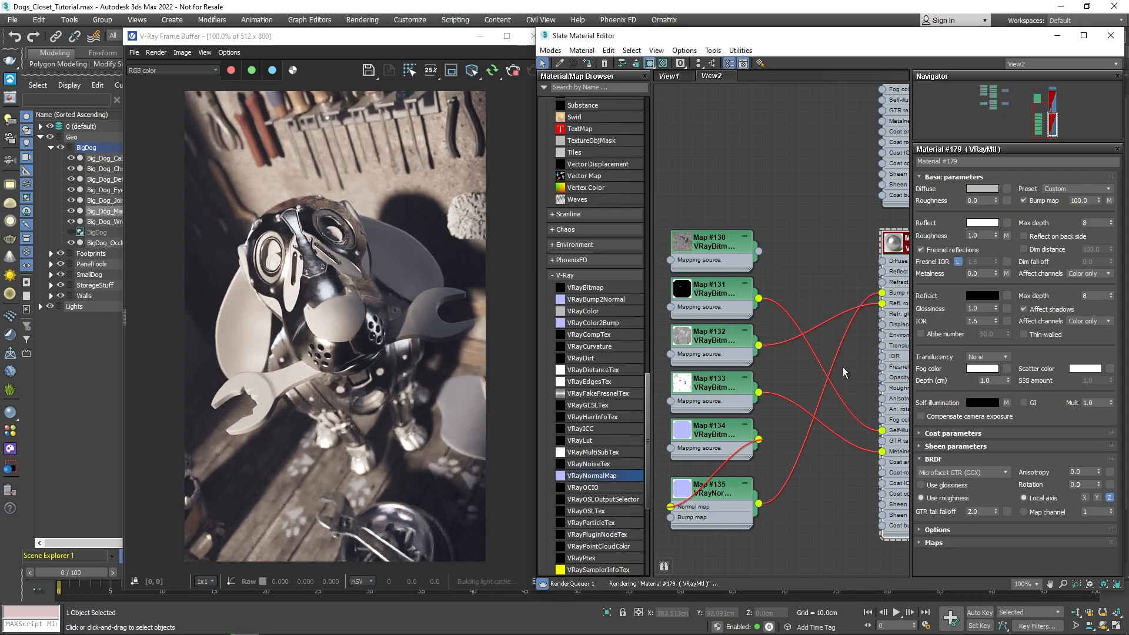
left_click(921, 416)
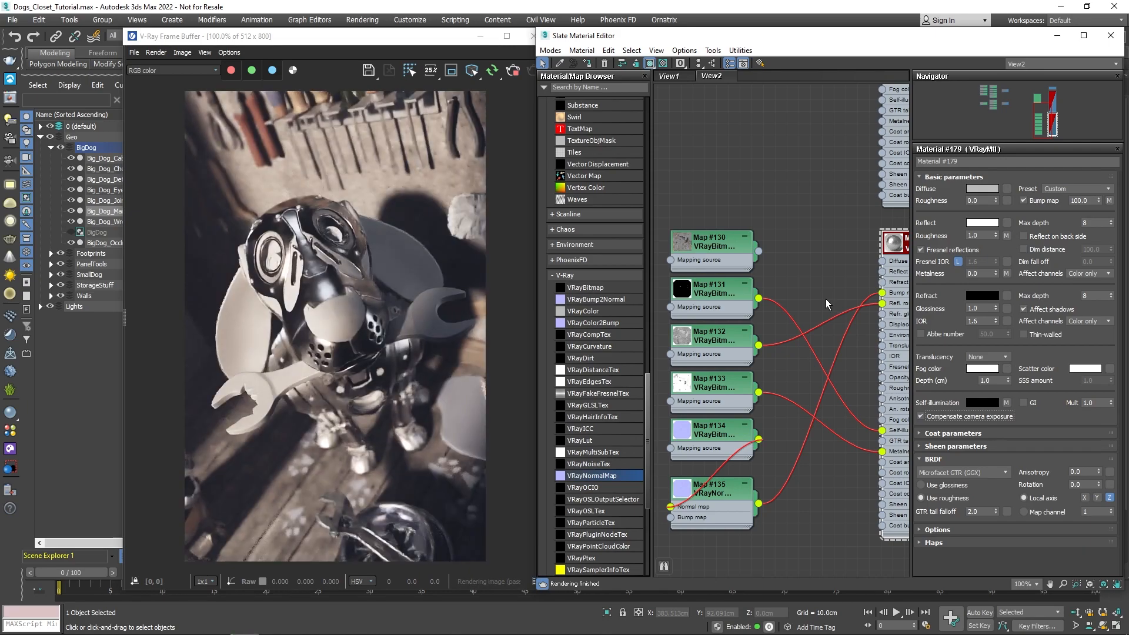
Connect the diffuse bitmap to the material's Diffuse map and insert a ColorCorrection node into that connection
left_click_drag(758, 251, 1008, 189)
left_click(819, 350)
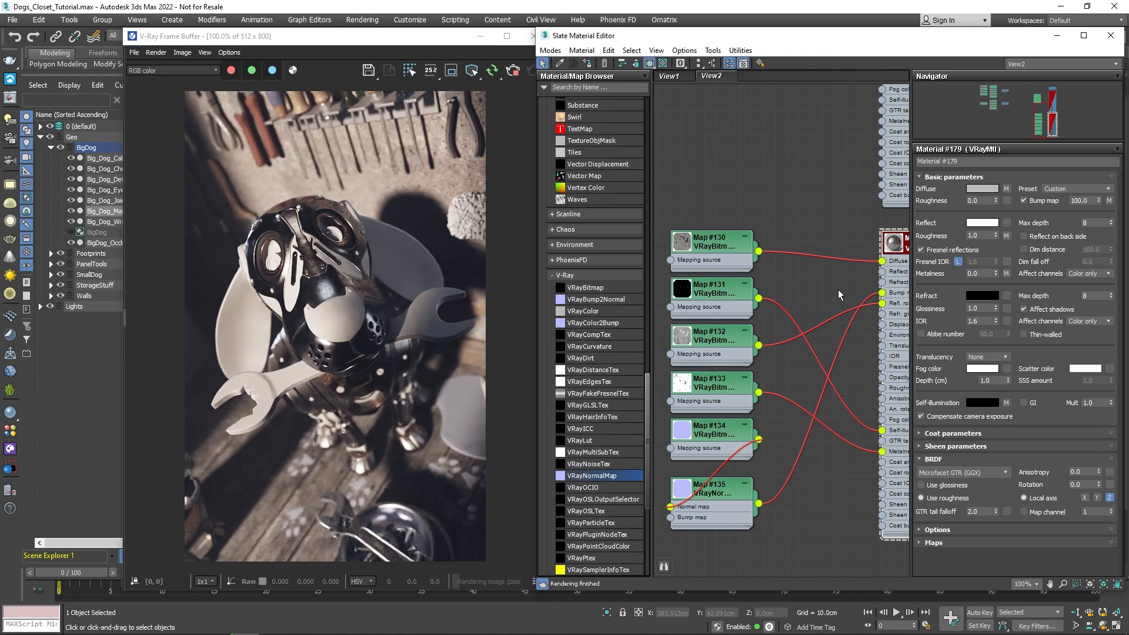
scroll(595, 361, "up", 15)
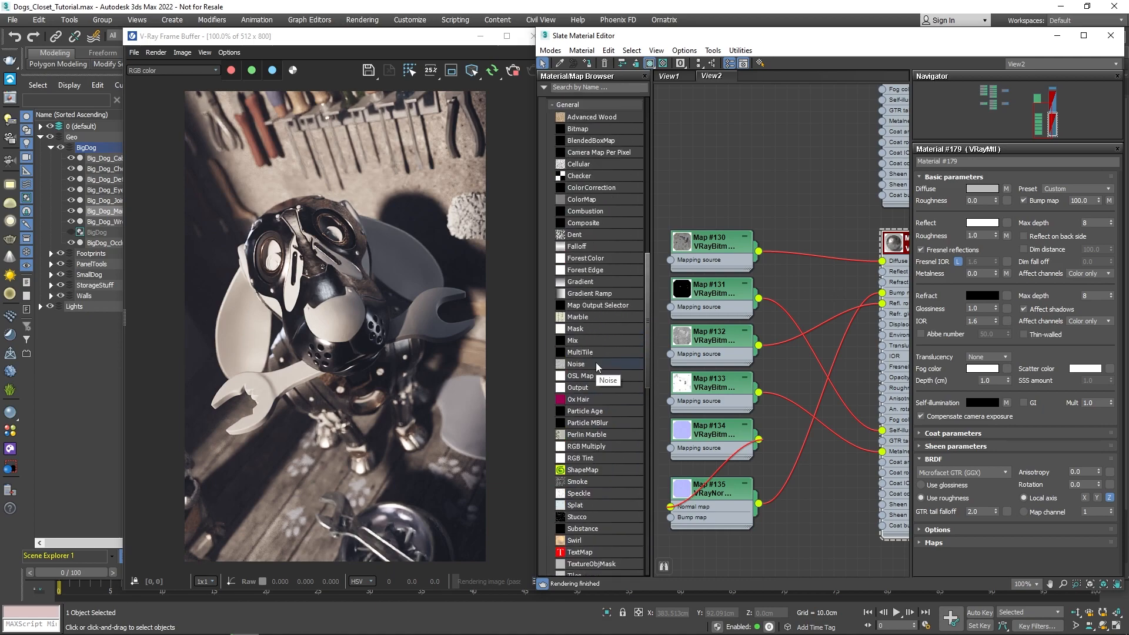
left_click_drag(825, 253, 823, 251)
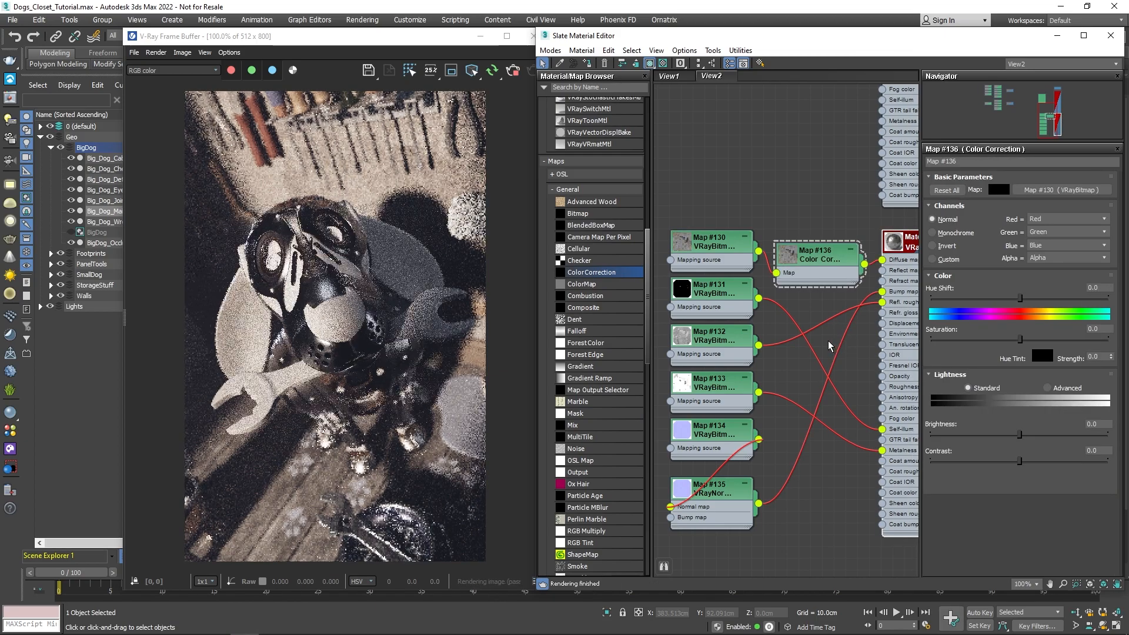
Switch the ColorCorrection's lightness mode to Advanced and set its RGB gain to 220
left_click(1047, 388)
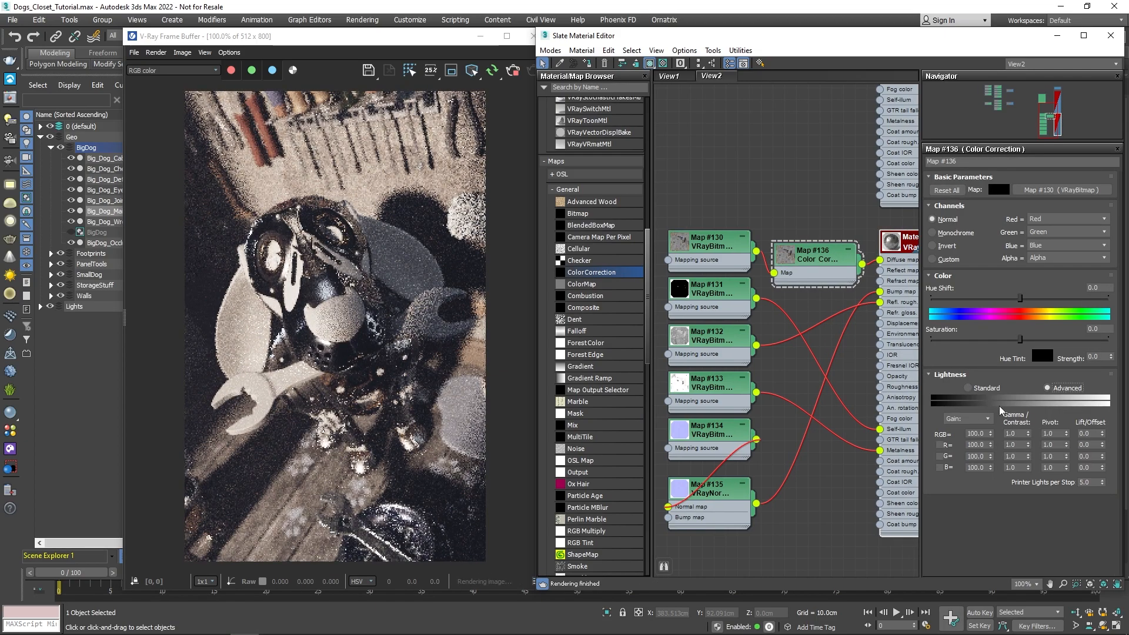
double_click(976, 433)
type("22")
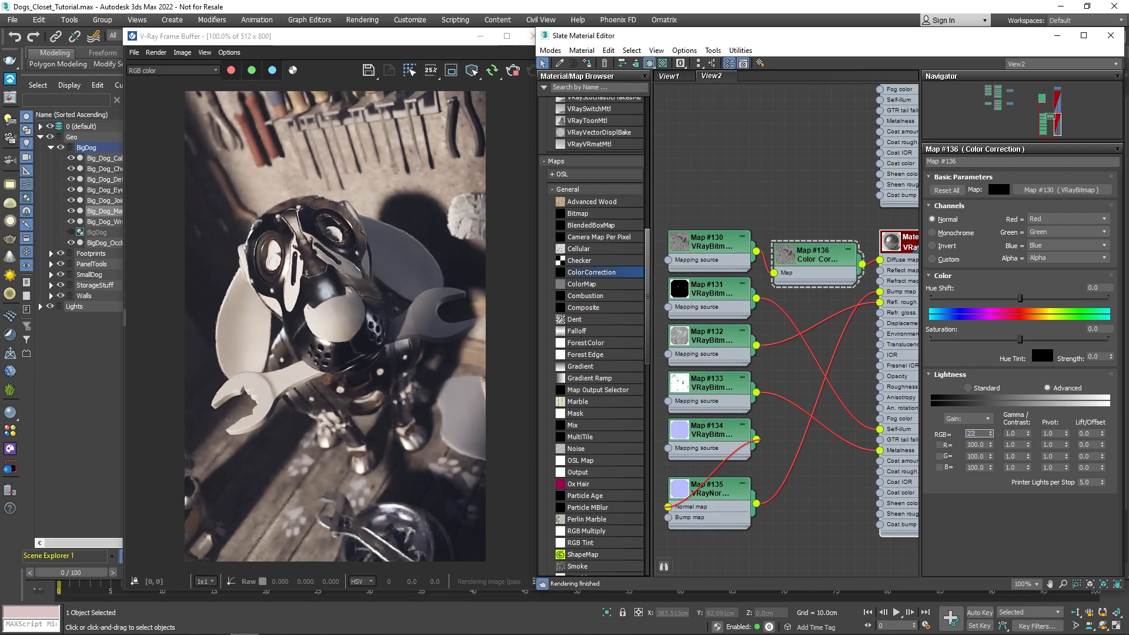
type("0")
key("Return")
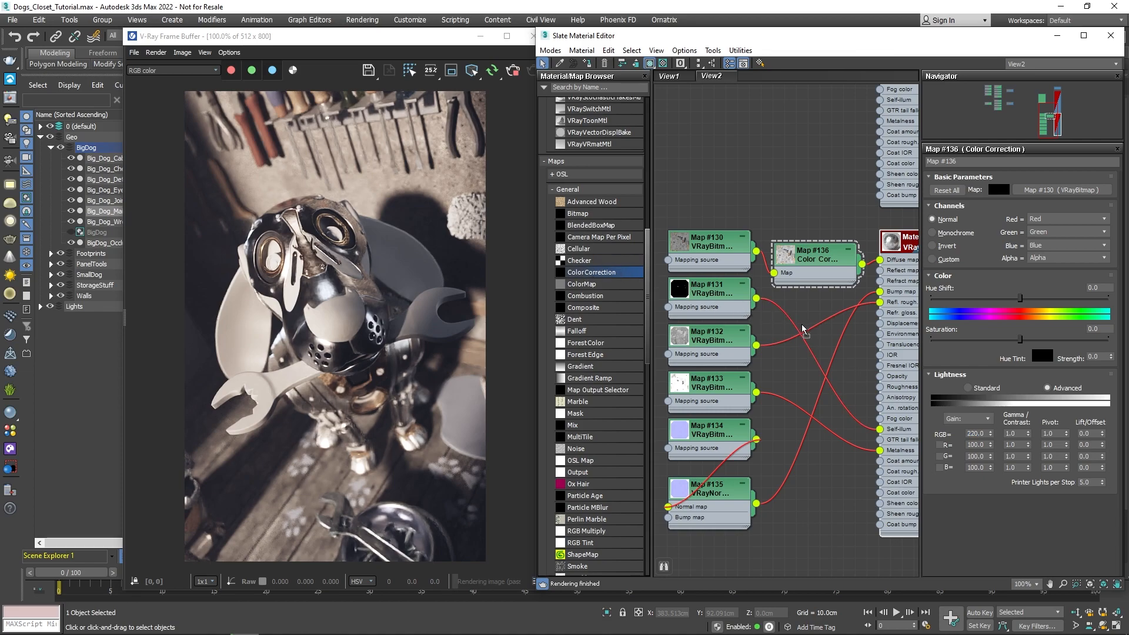
Insert a ColorCorrection node into the roughness bitmap's connection and, with Advanced lightness, set its RGB gamma/contrast to 1.5
left_click_drag(819, 323, 819, 324)
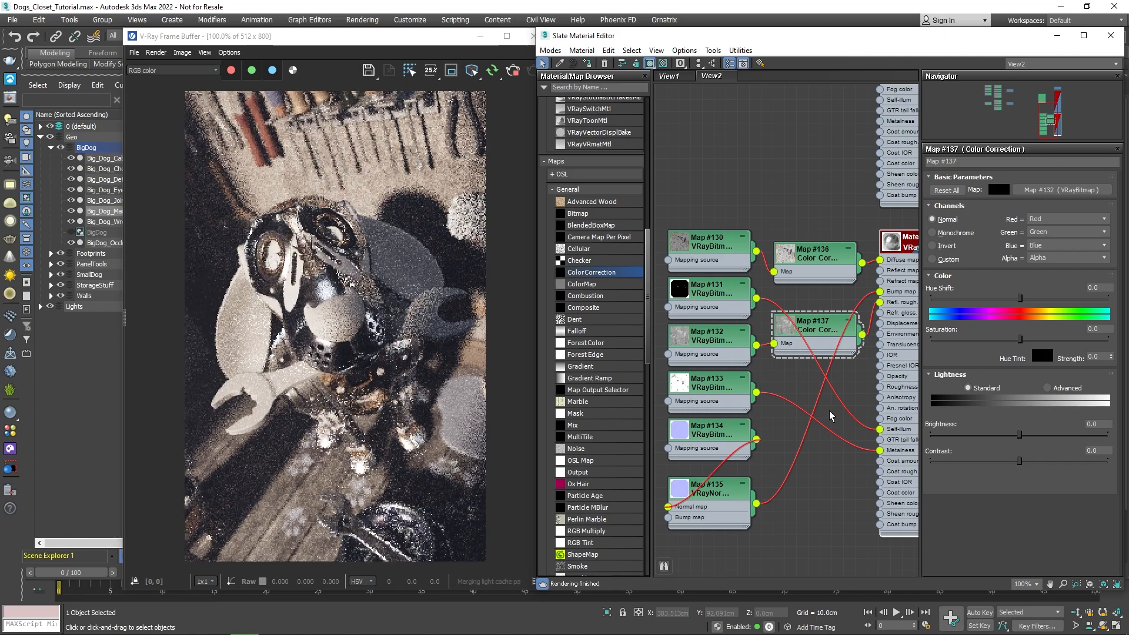
middle_click_drag(827, 410, 811, 411)
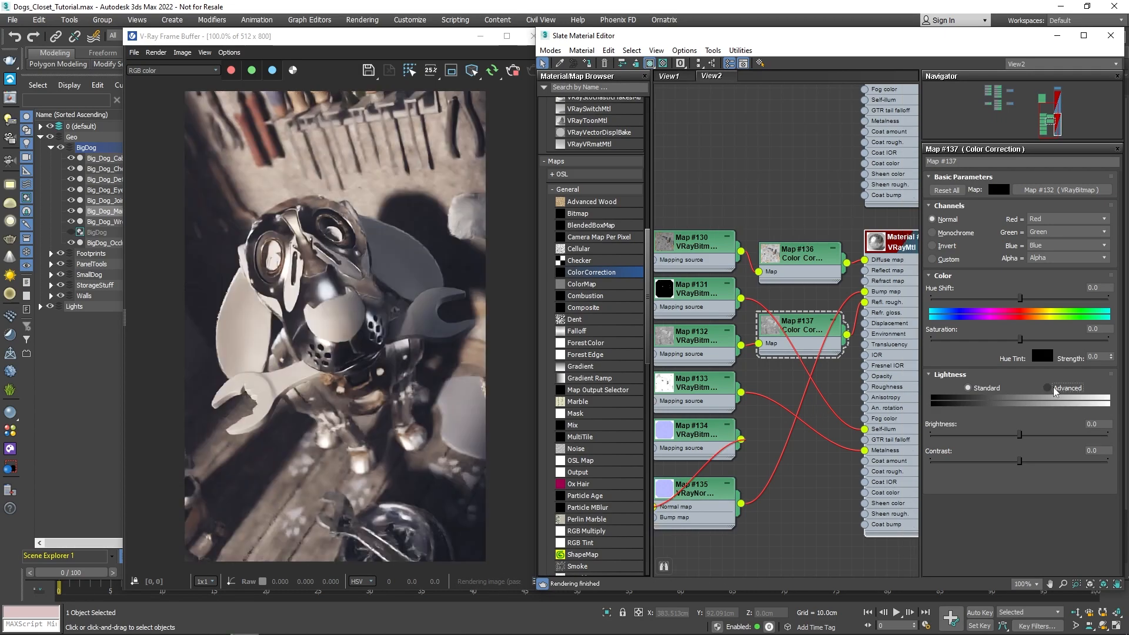
left_click(1052, 390)
left_click(1017, 433)
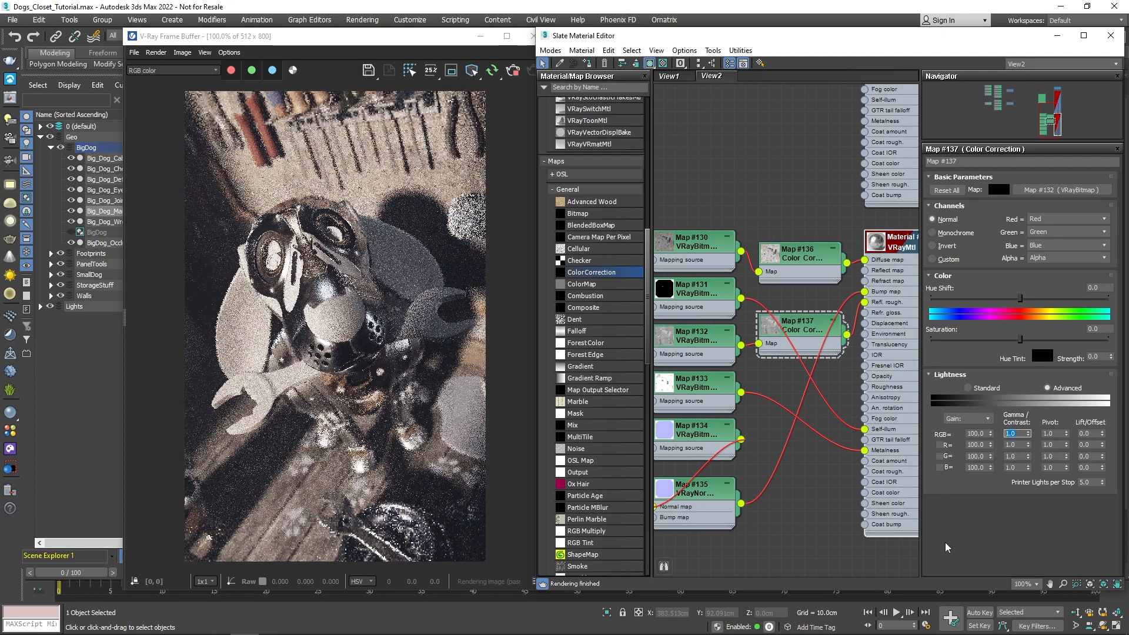
type("1.5")
key("Return")
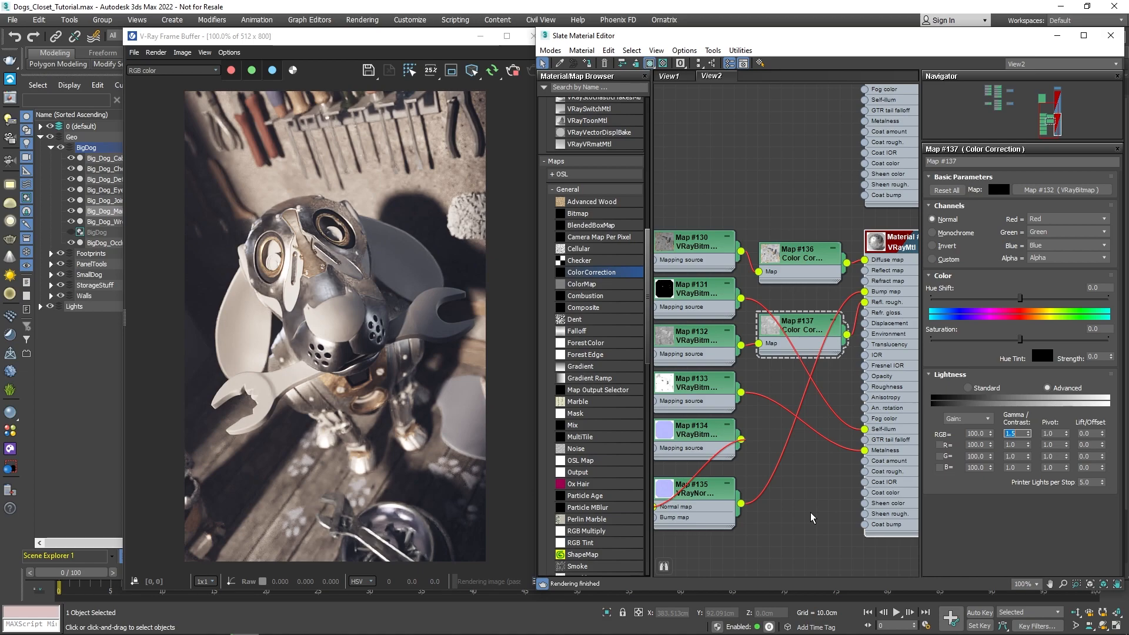
Set the self-illumination multiplier of the big dog's new VRayMtl to 5
double_click(898, 246)
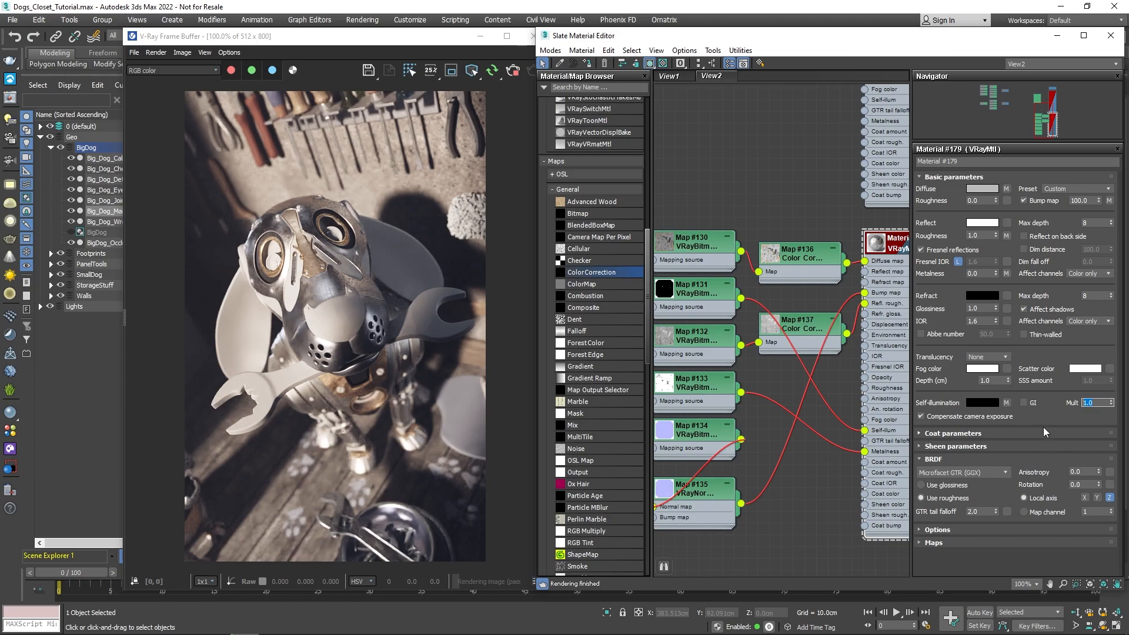
type("5")
key("Return")
Assign the existing big dog joints material to the selected joints object
left_click(1005, 96)
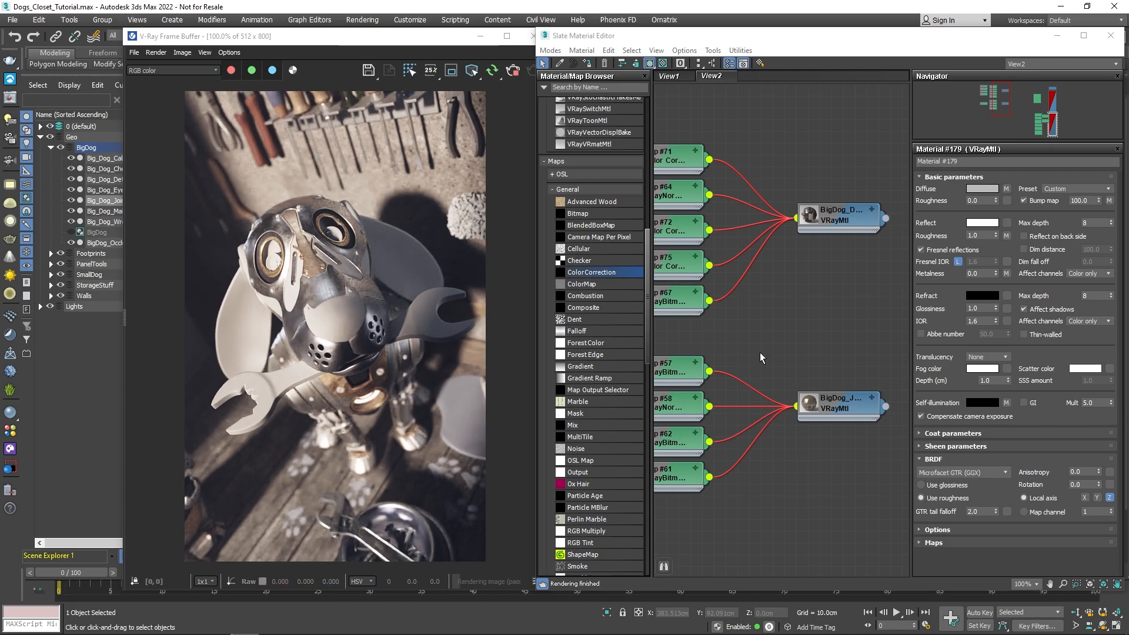
right_click(839, 405)
left_click(882, 95)
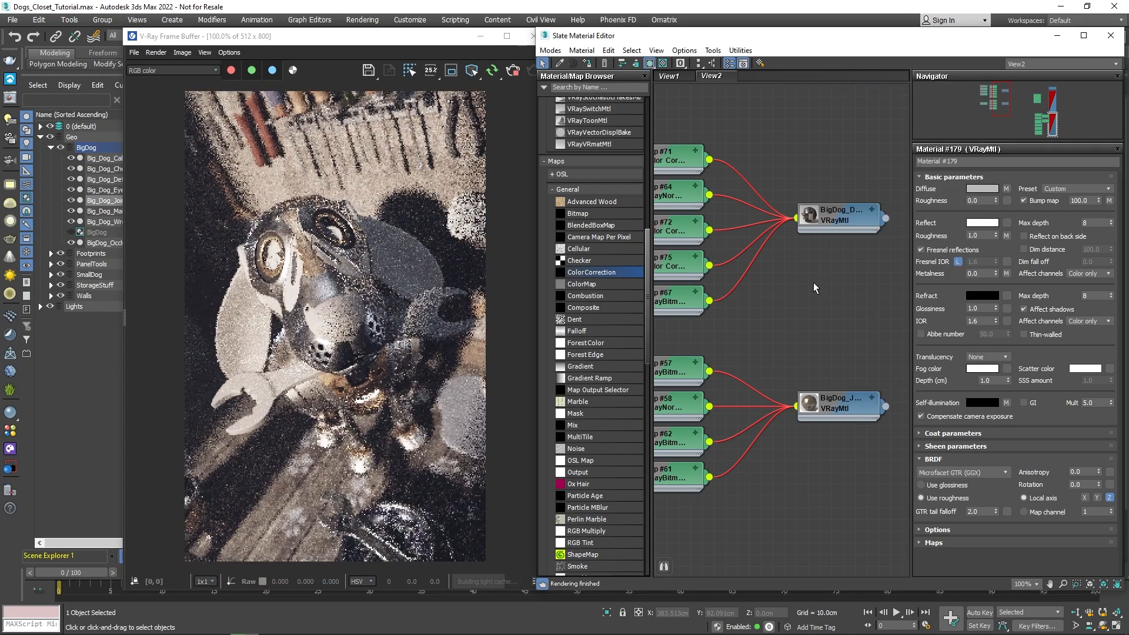
Select the big dog's wrench, details and cables objects together and assign BigDog_Details_Cables_Wrench_mtl to them
left_click(105, 222)
left_click(107, 179, "ctrl")
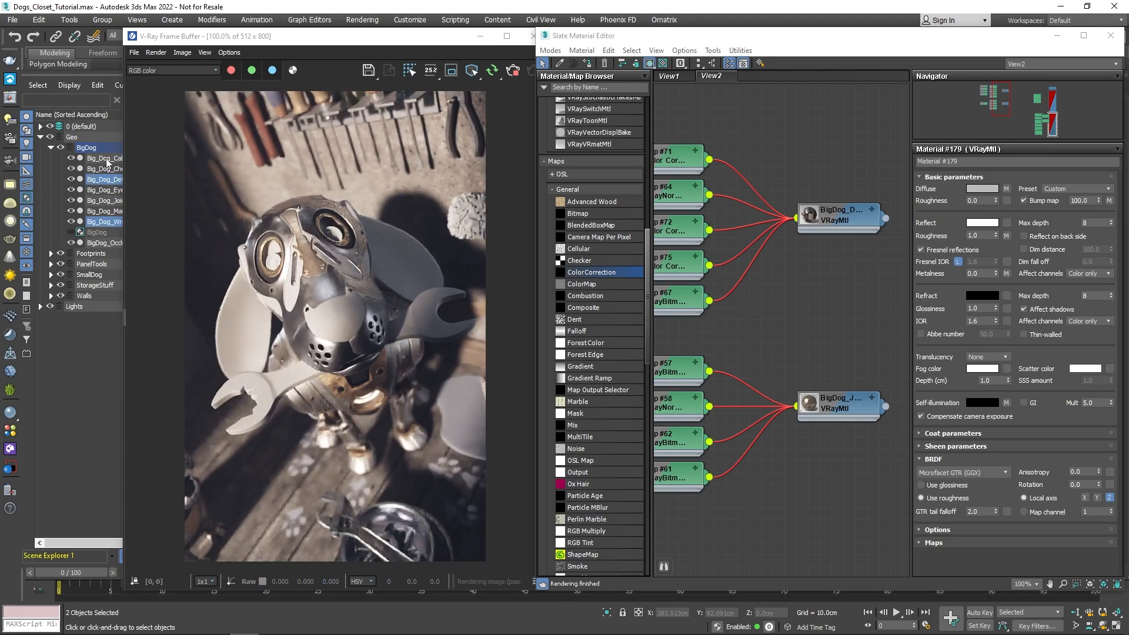
right_click(829, 222)
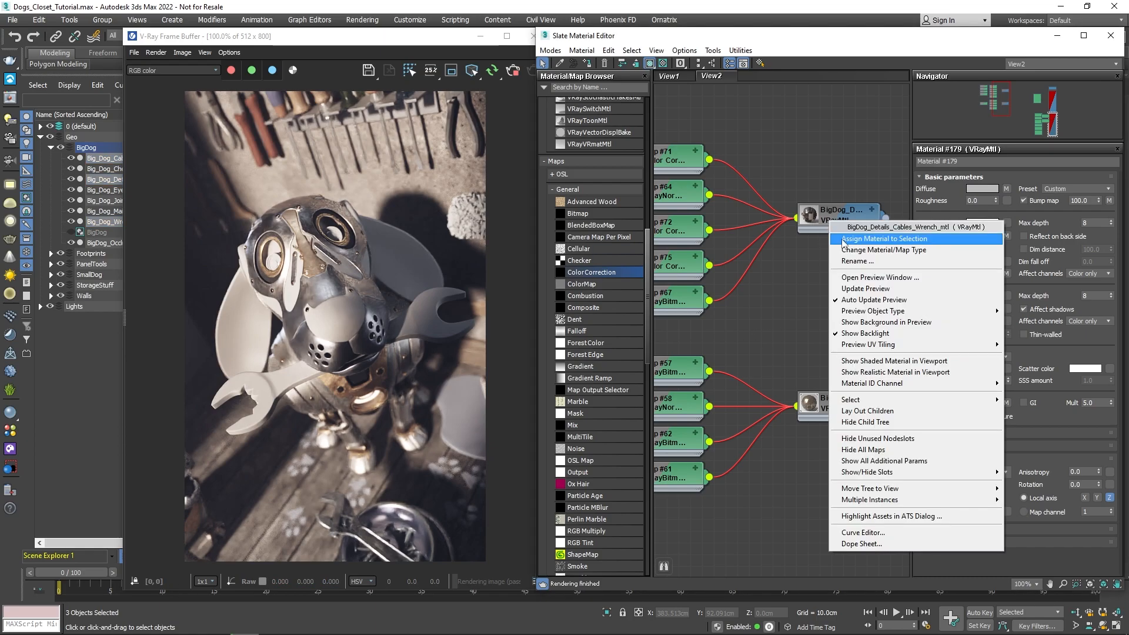
left_click(876, 239)
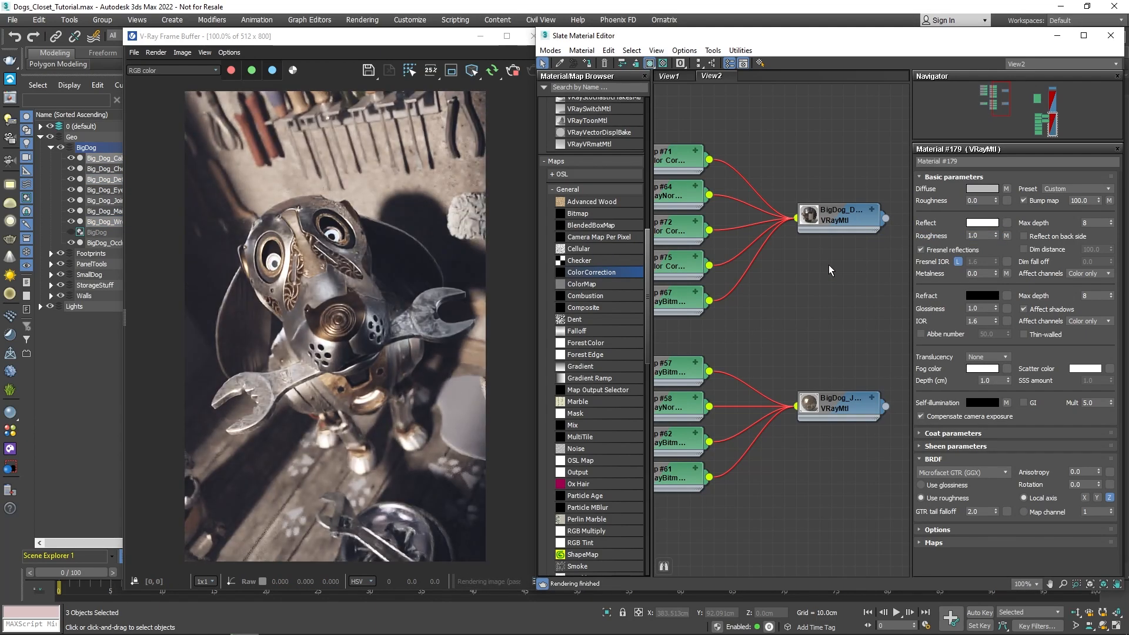
Stop the interactive render and minimize the Slate Material Editor
left_click(511, 75)
left_click(1057, 36)
Check the V-Ray, GI and Settings options in Render Setup and start a production render of the RenderCam_CloseUp view
left_click(752, 40)
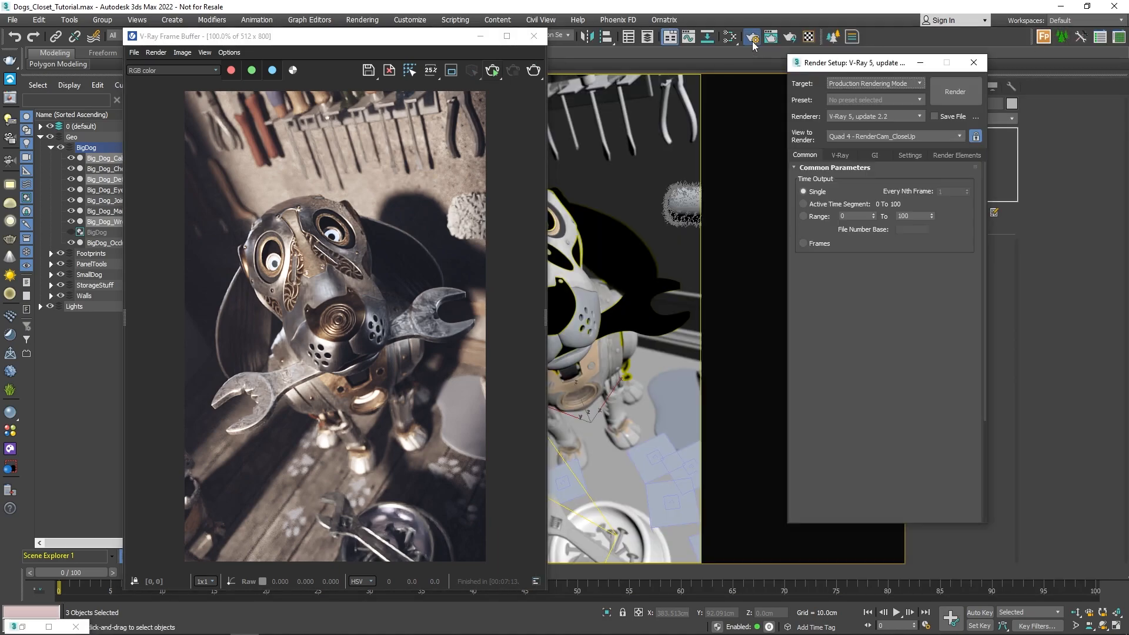
left_click(841, 154)
left_click(874, 156)
left_click(910, 155)
left_click(842, 154)
left_click(974, 63)
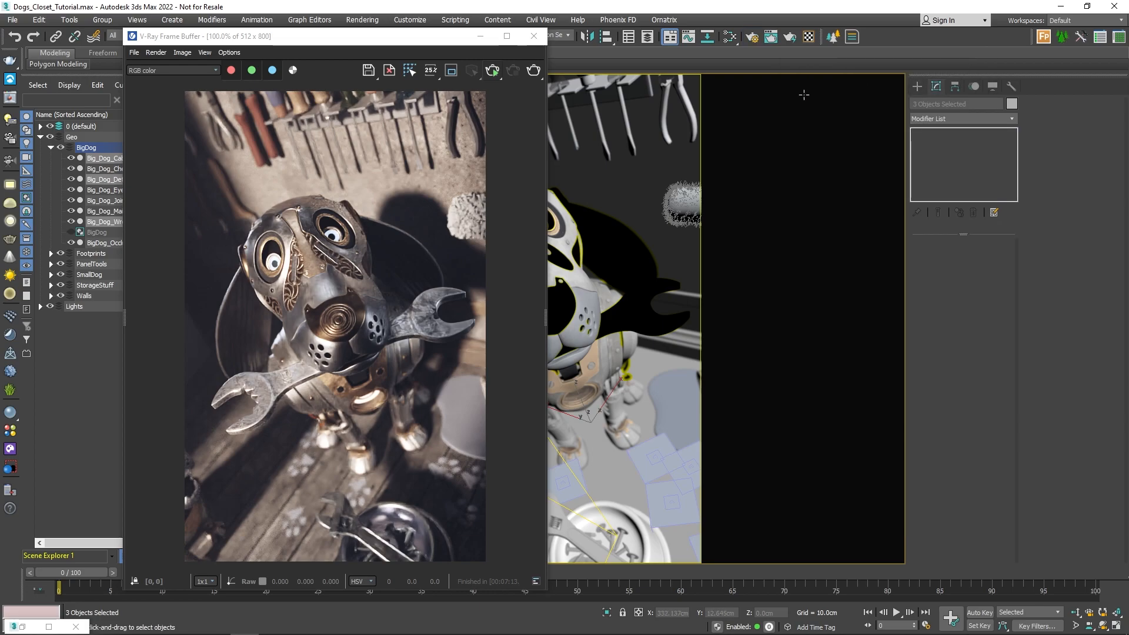
left_click(537, 70)
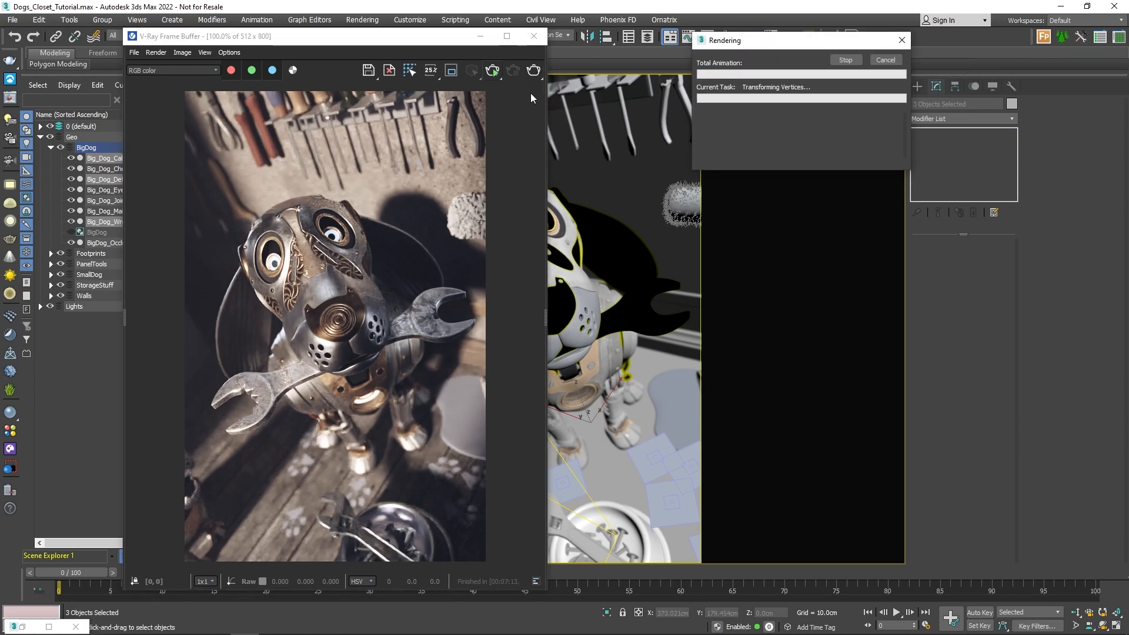